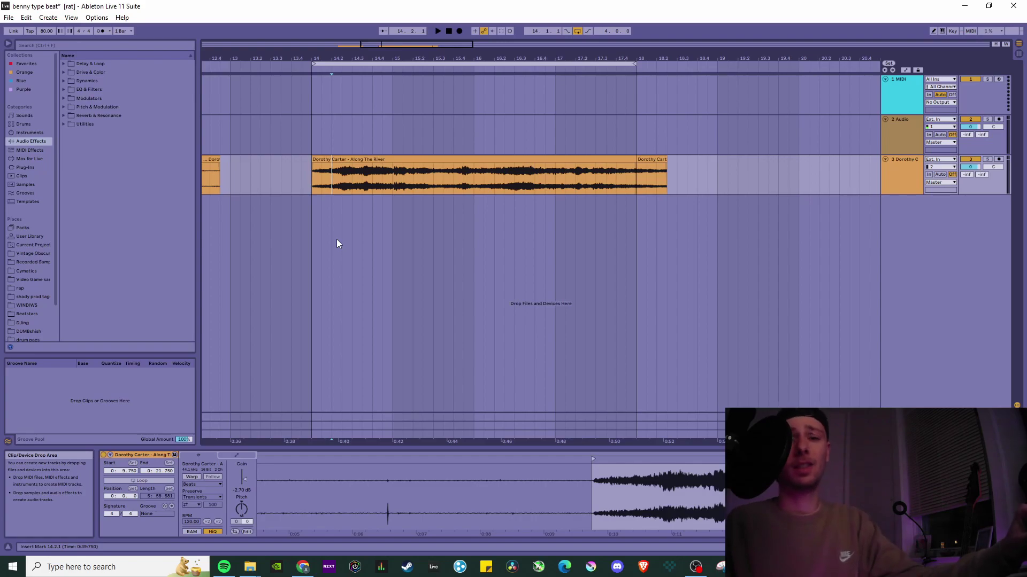
Step: Play the Along The River sample clip once through from bar 14
click(318, 143)
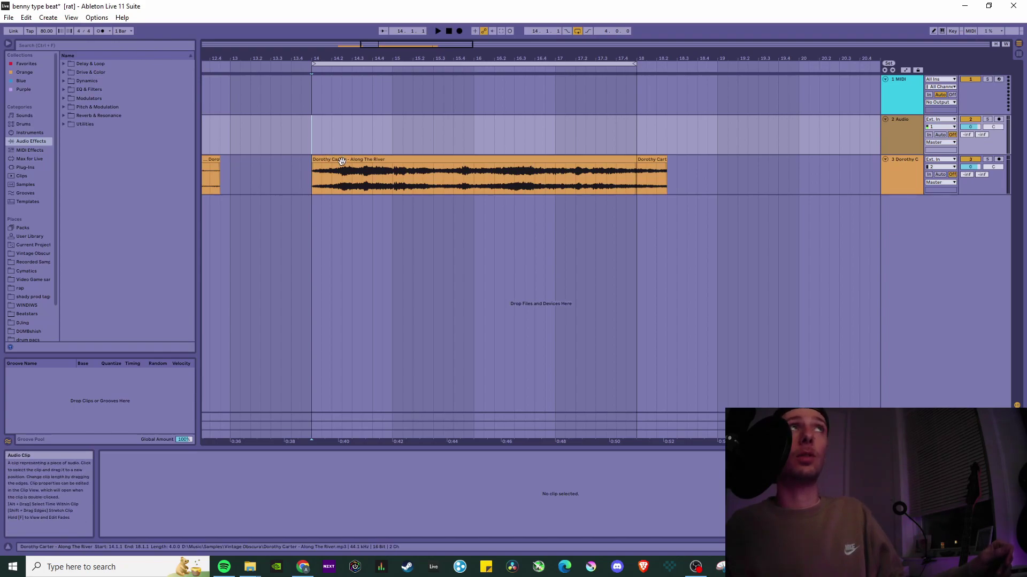
key(space)
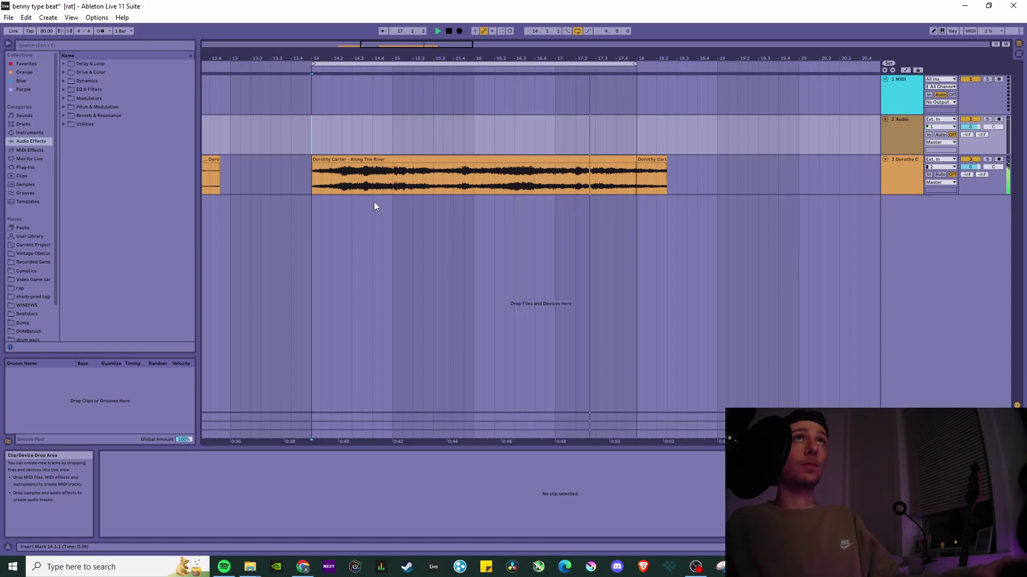
key(space)
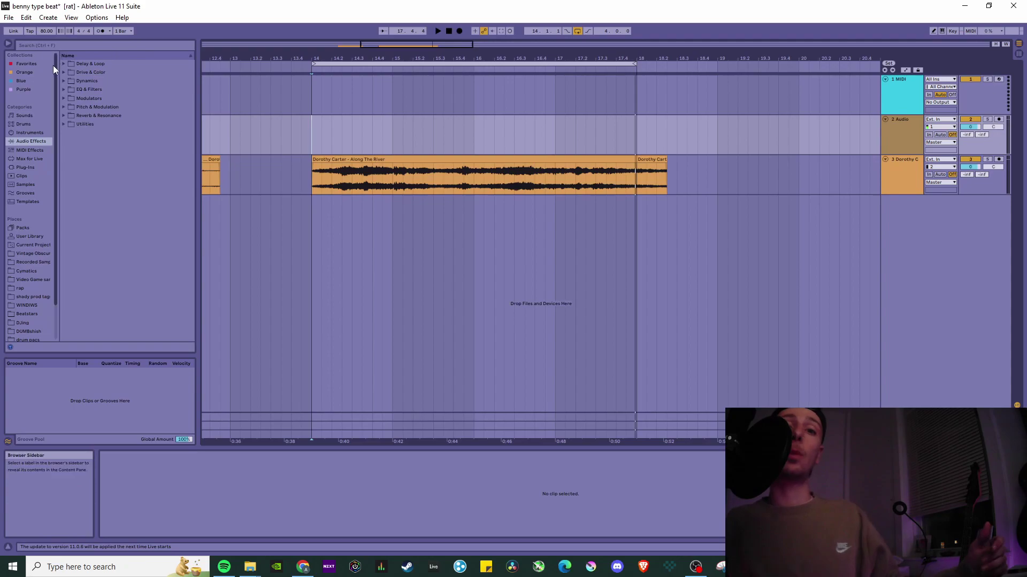
Step: Extend the Along The River clip's end to about 18.2.3 and turn on warping in Complex mode
drag(634, 159, 667, 160)
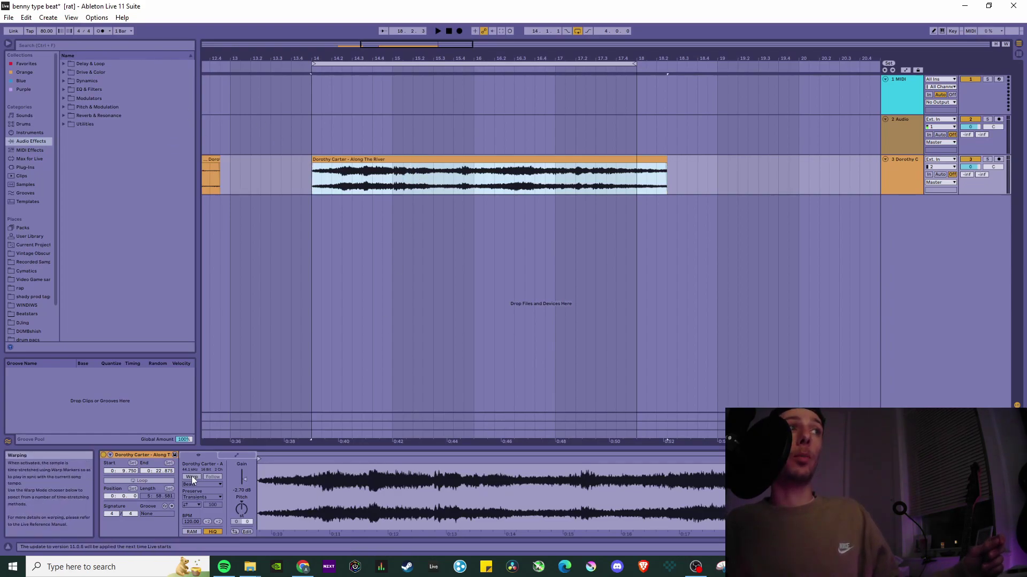
click(416, 140)
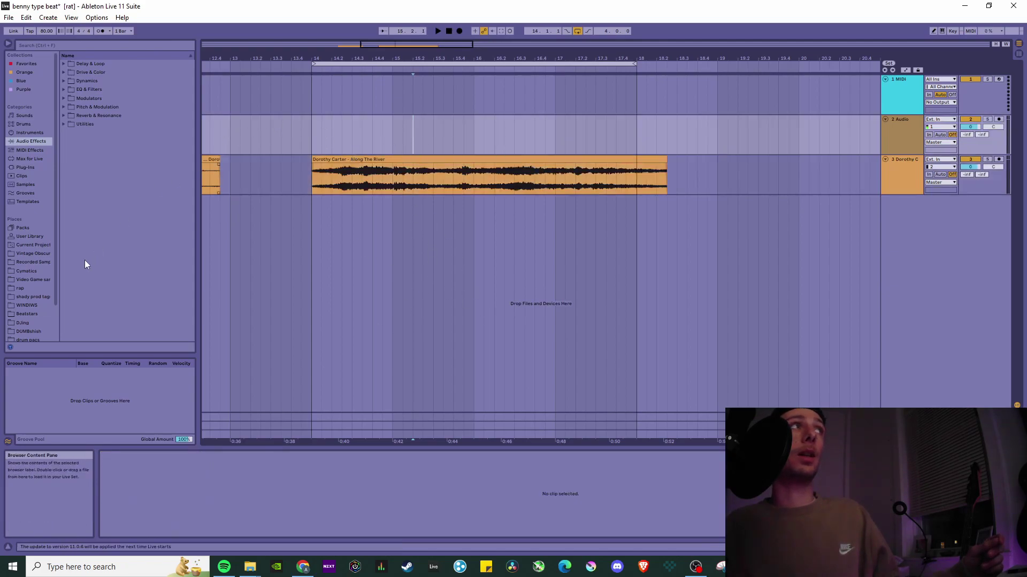
click(483, 160)
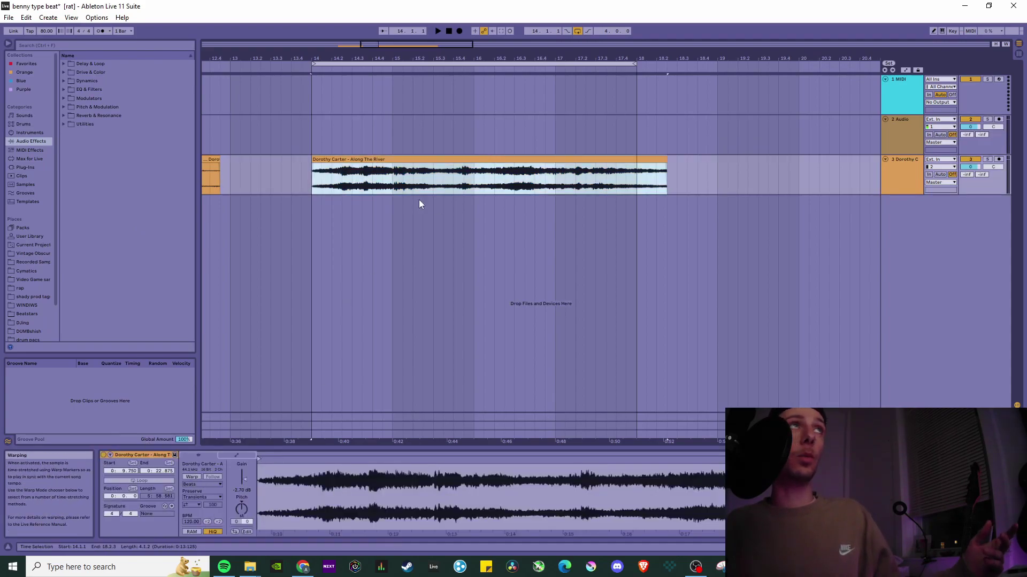
click(192, 477)
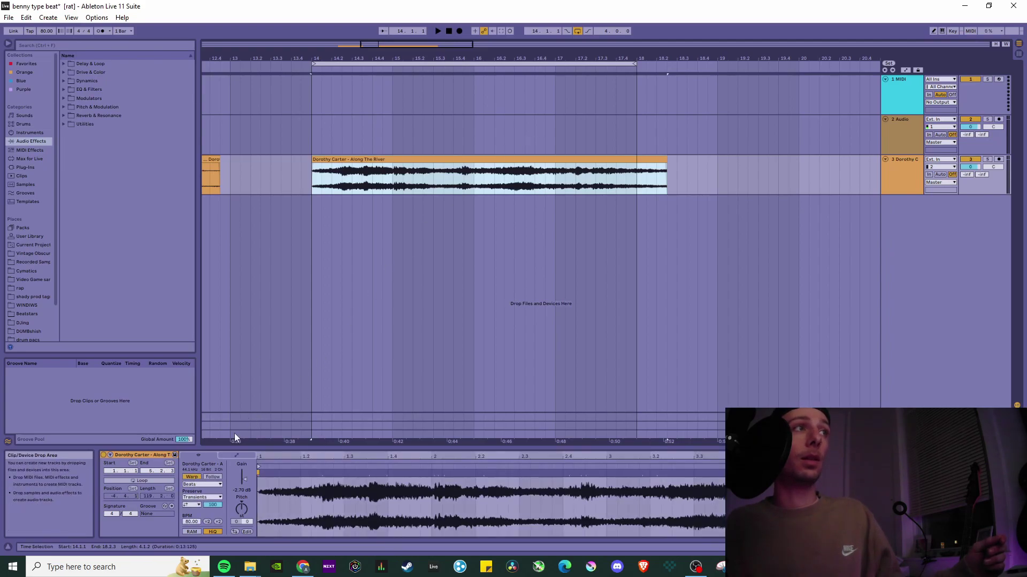
click(208, 477)
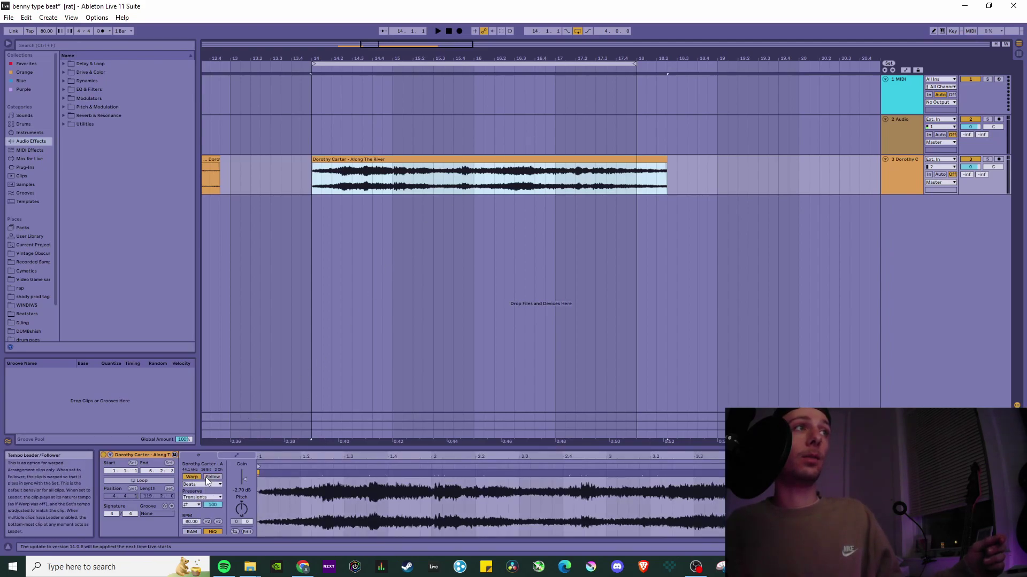
click(206, 484)
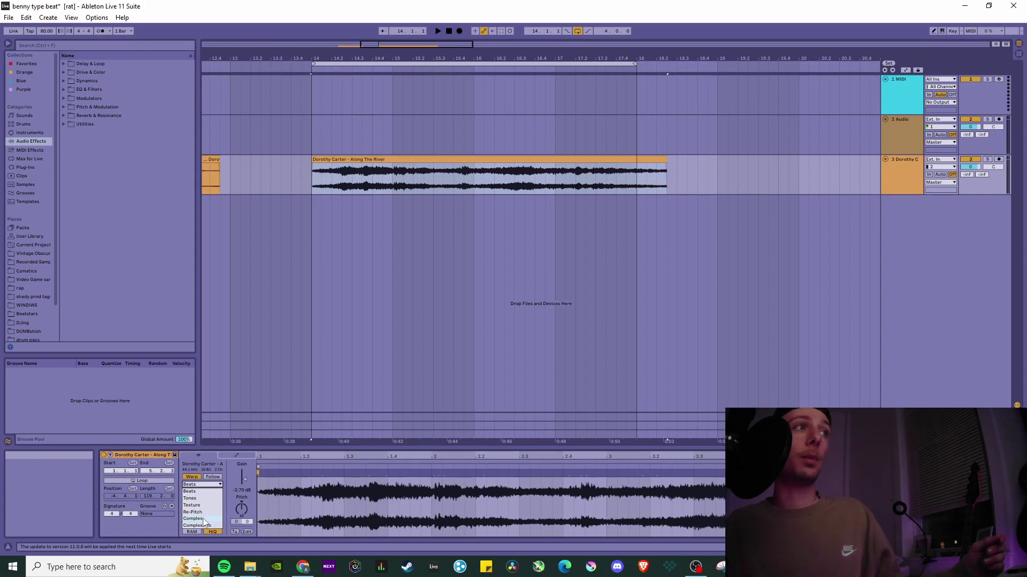
click(203, 519)
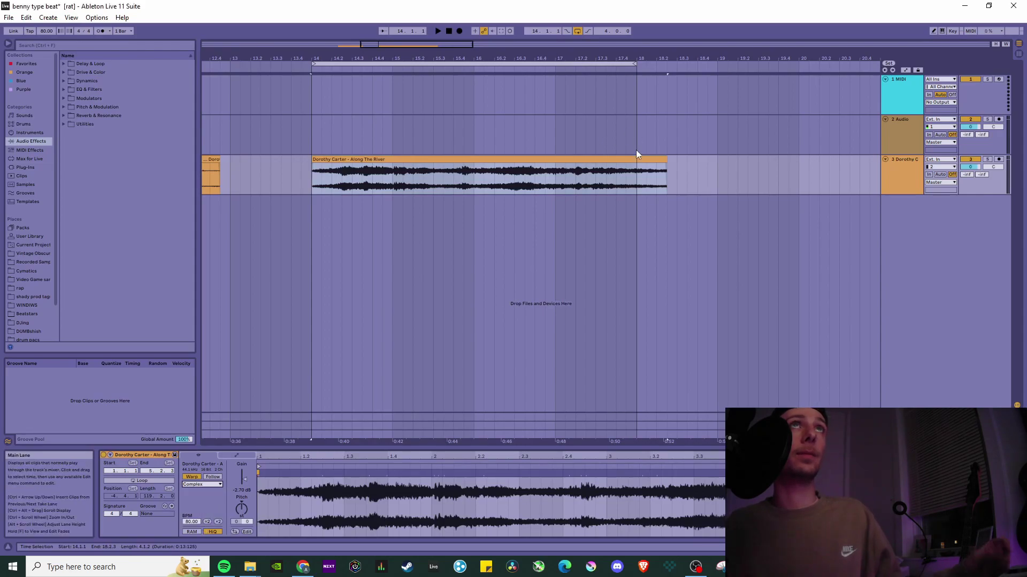
Step: Stretch the warped sample clip so it ends exactly at bar 18, and check the timing by playing it
key(space)
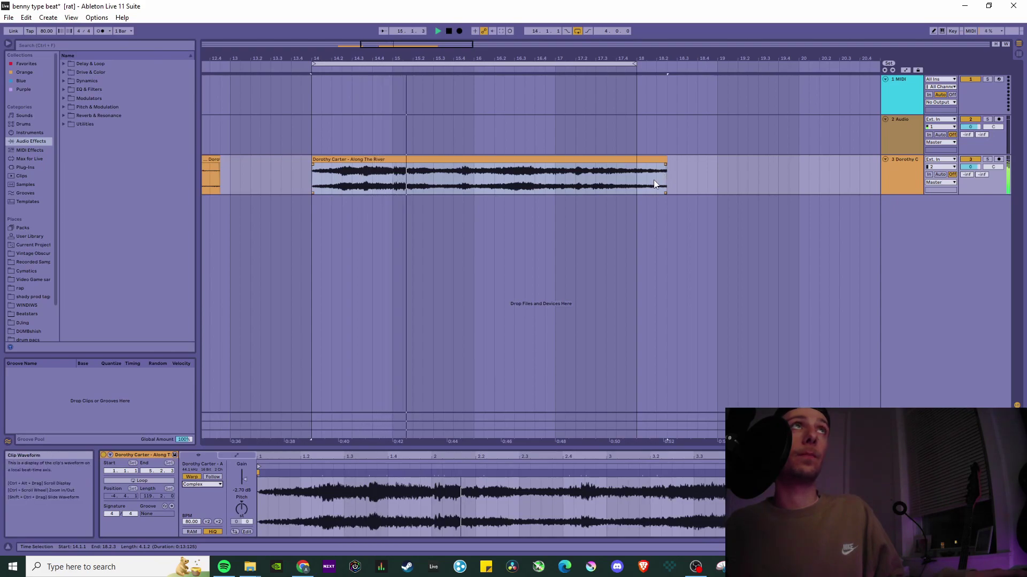
click(664, 160)
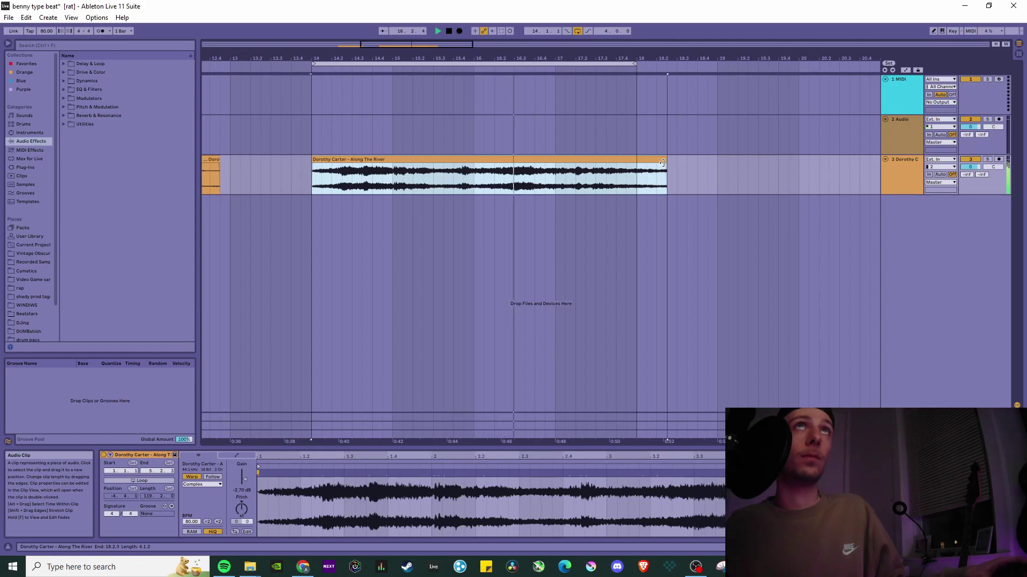
drag(664, 162, 632, 169)
key(space)
key(space)
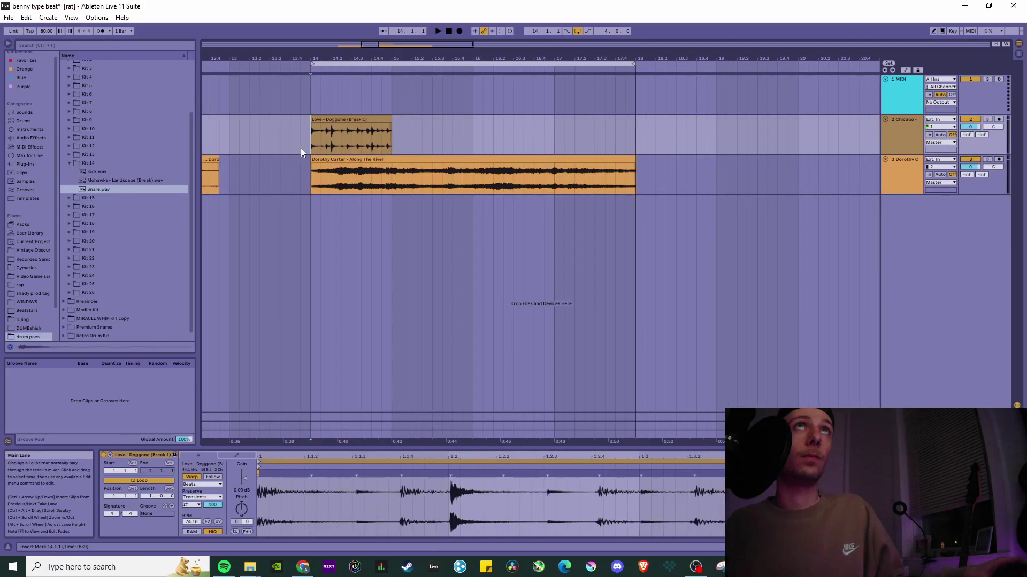
Step: Duplicate the Love - Doggone (Break 1) clip three times to fill bars 14 to 18, and play it with the sample
click(353, 119)
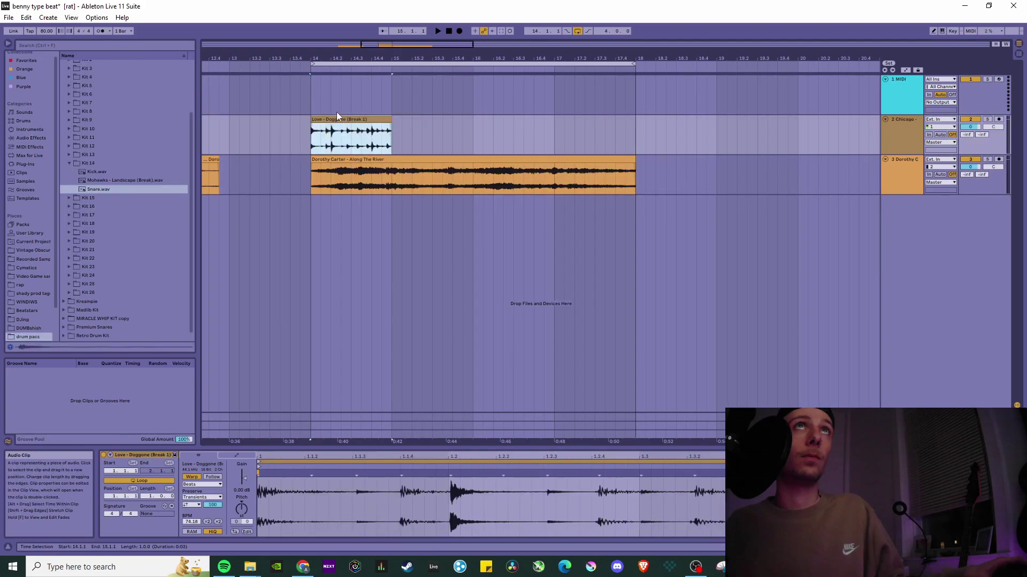
click(308, 99)
click(375, 117)
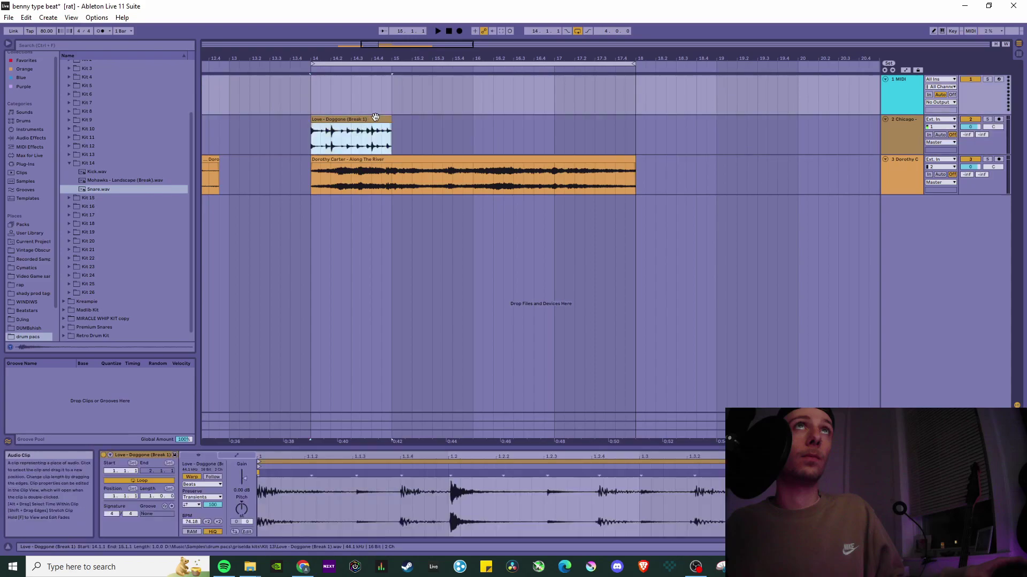
key(ctrl+d)
key(ctrl+d)
key(ctrl+d)
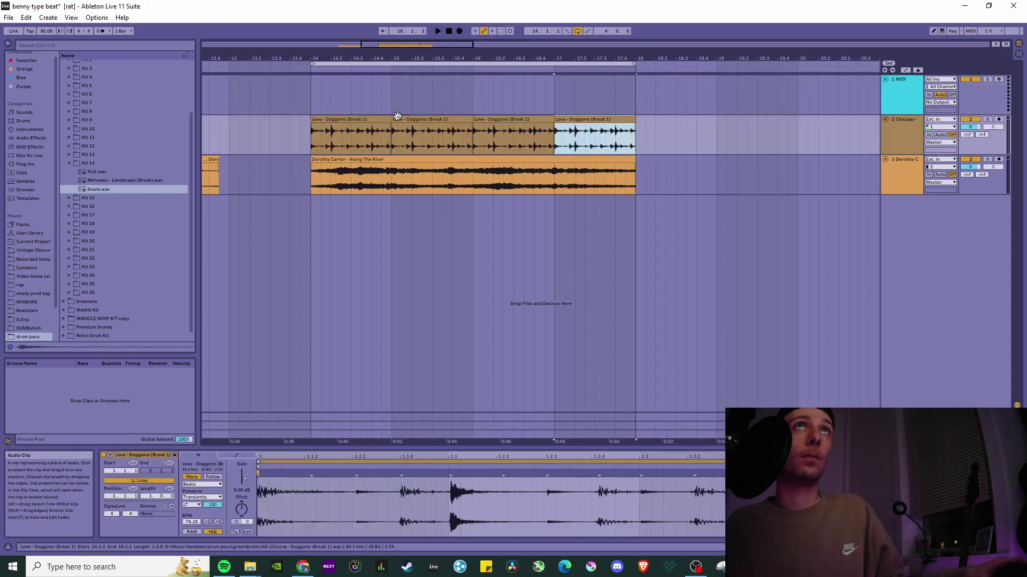
click(309, 104)
key(space)
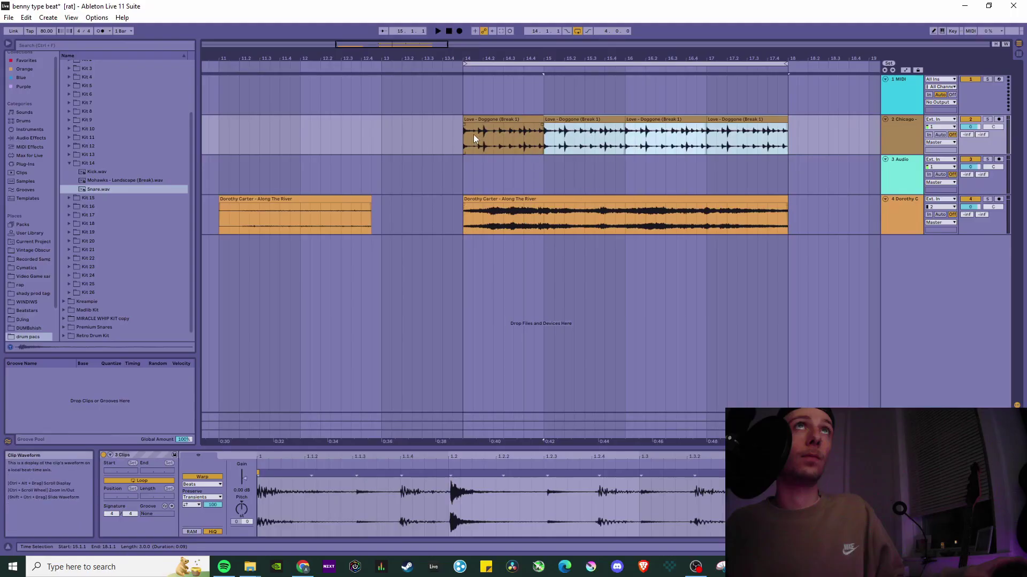
Step: Delete the three duplicated break clips between bars 15 and 18, keeping only the first one
key(Delete)
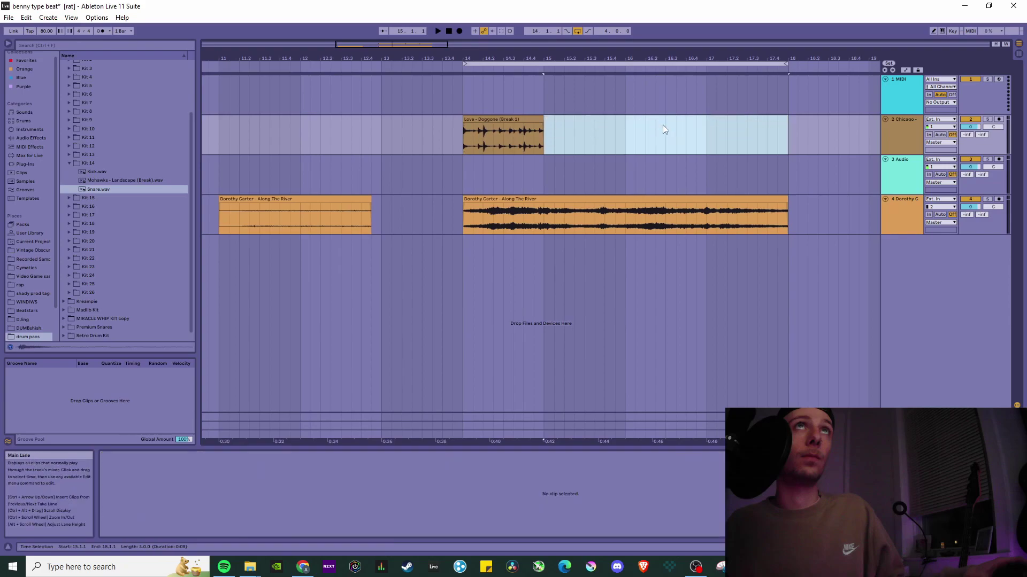
scroll(481, 176, up, 3)
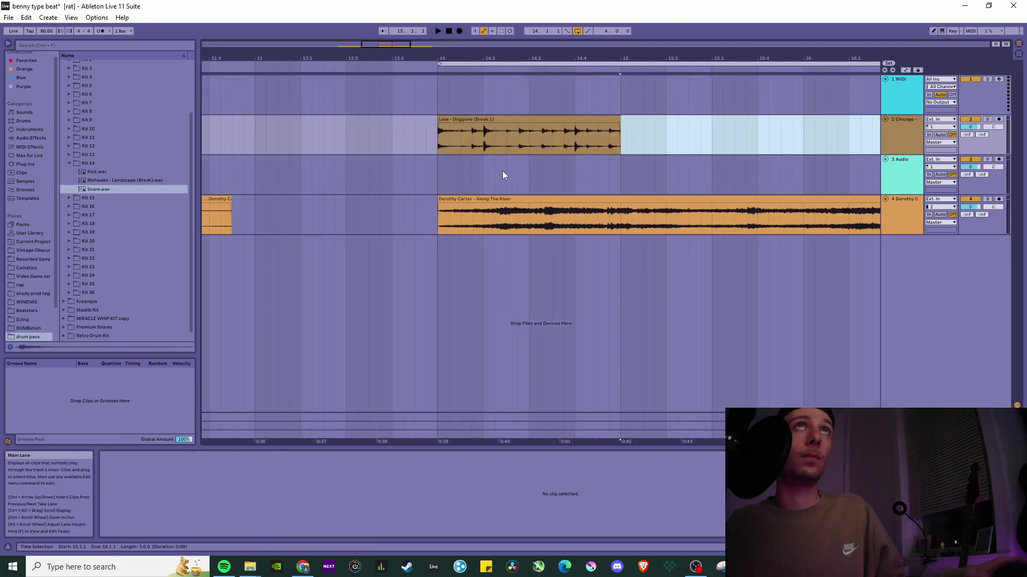
scroll(497, 185, left, 1)
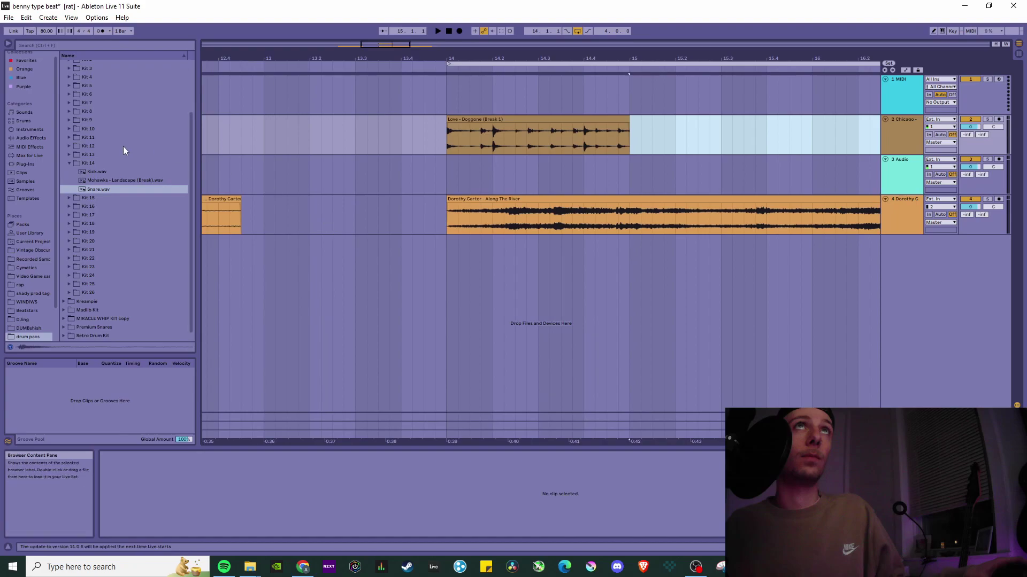
Step: Place Kick.wav from Kit 14 on the empty audio track at bar 14, under the break's first hit
drag(90, 172, 449, 181)
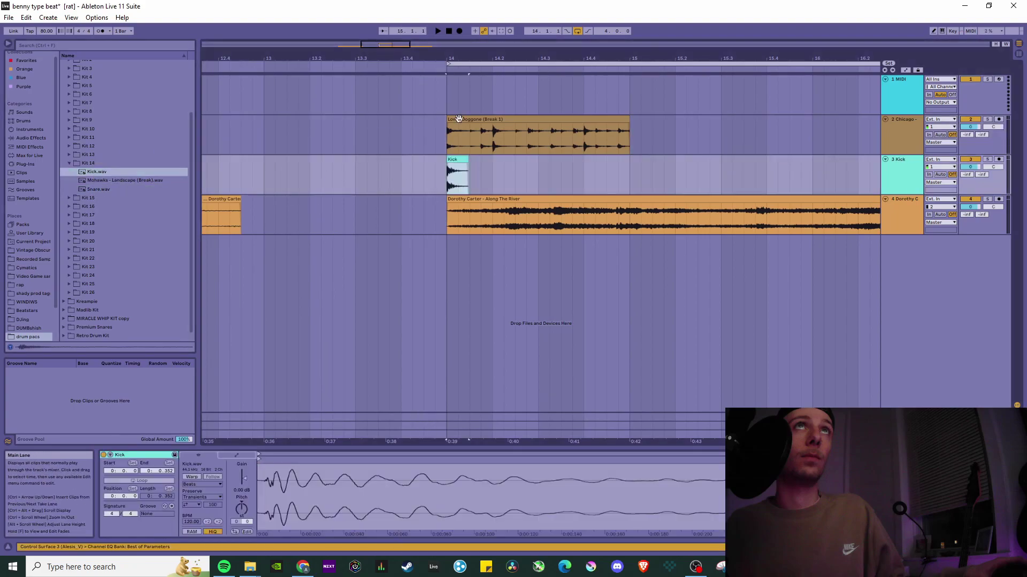
click(448, 144)
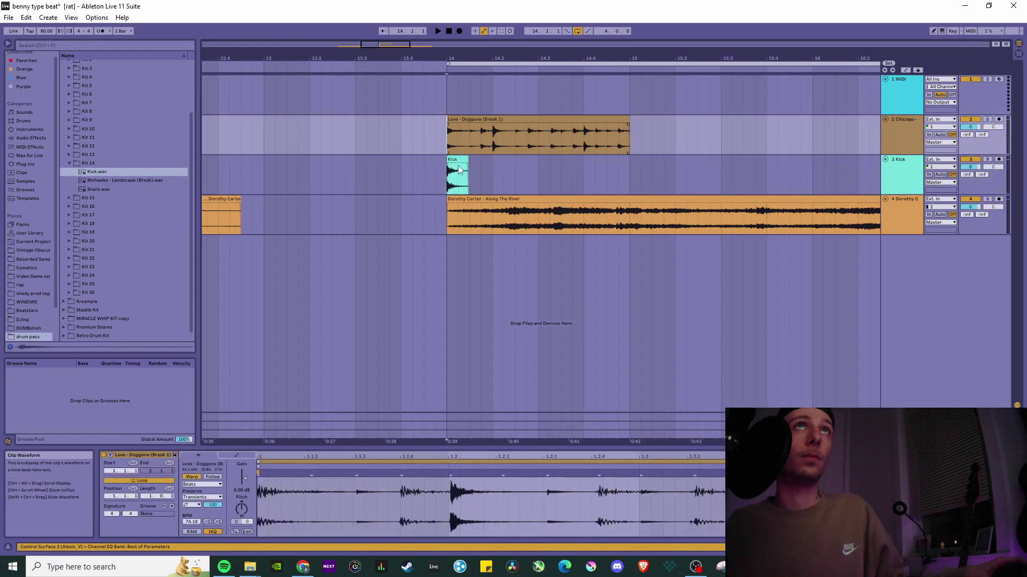
Step: Move the kick clip one beat earlier to 13.4 and play the break without it from bar 14
drag(458, 170, 413, 170)
click(445, 146)
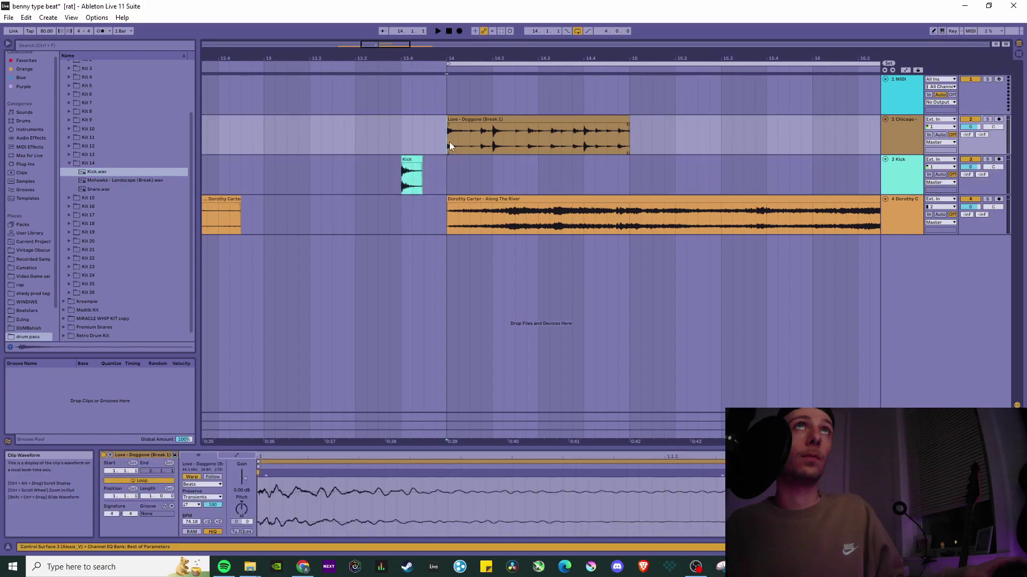
key(space)
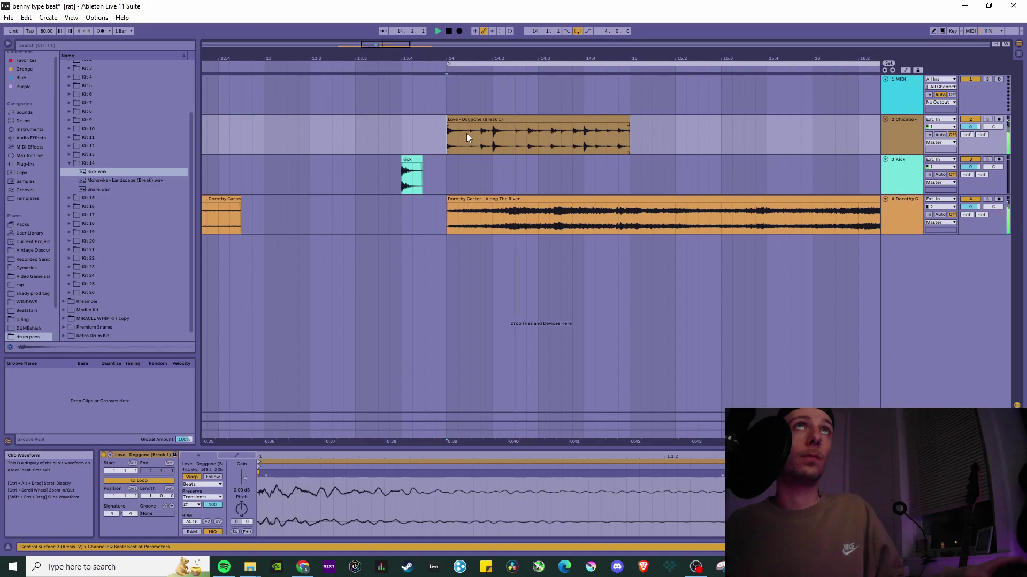
key(space)
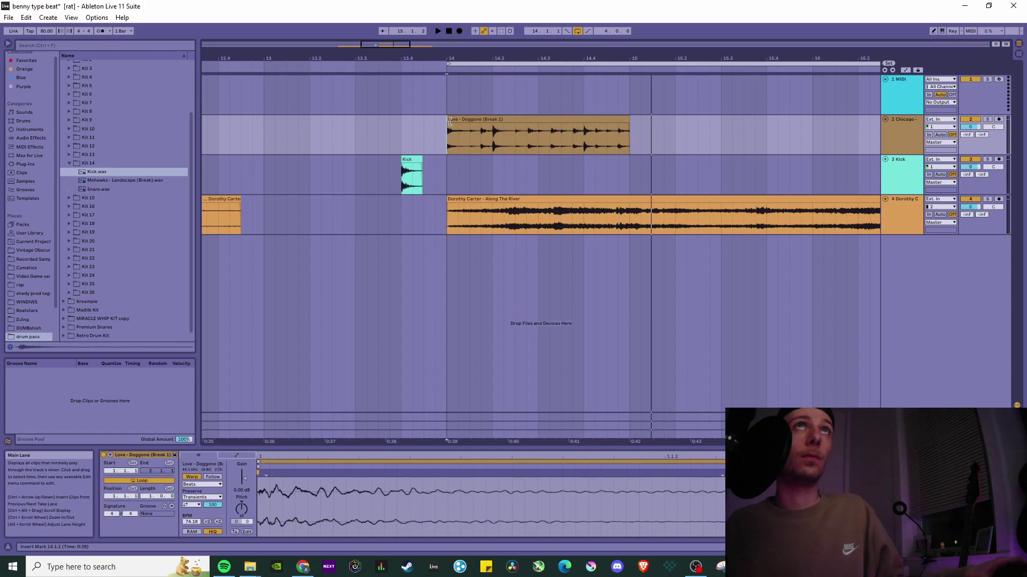
Step: Move the kick clip back to bar 14 and play the break with the kick layered under it
mouse_move(408, 162)
mouse_down()
mouse_move(464, 163)
mouse_move(453, 162)
mouse_up()
click(447, 141)
key(space)
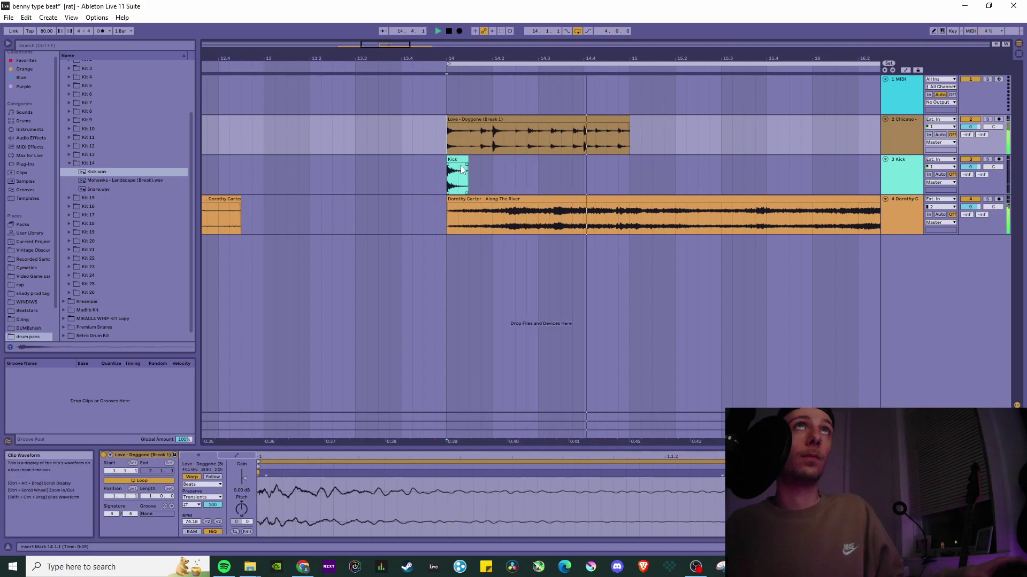
key(space)
key(space)
Step: Copy the kick clip to about 14.2.4 and 14.3.2 to follow the break's kick hits
ctrl+scroll(452, 150, up, 3)
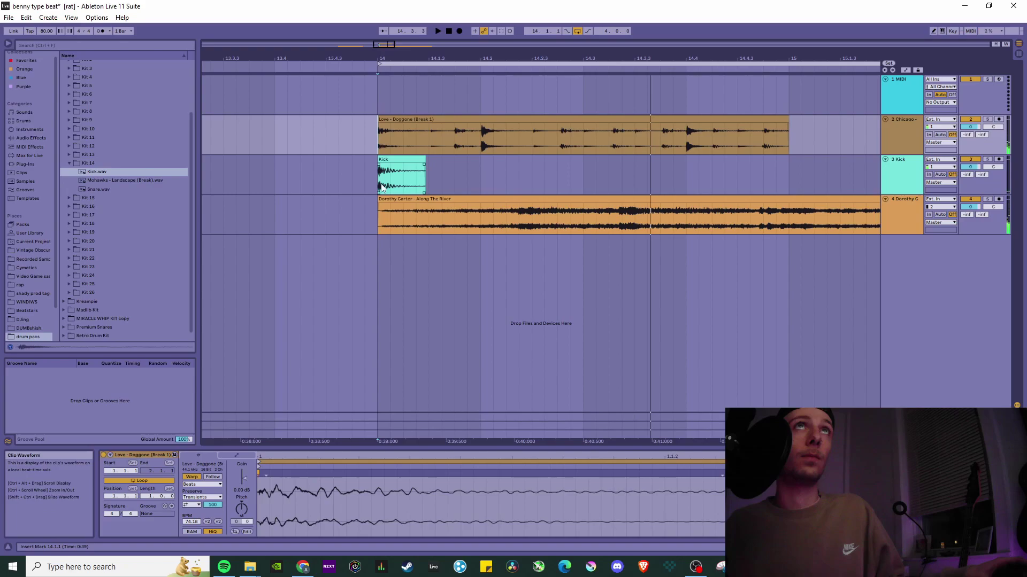
click(412, 172)
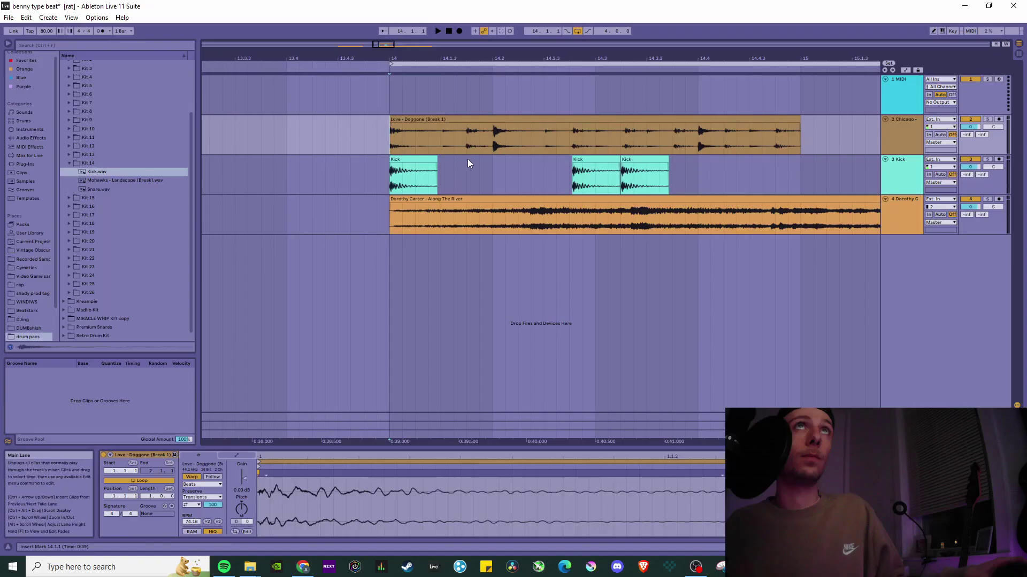
Step: Align the kick clip near 14.2.4 with the start of the matching hit in the break's waveform
click(478, 119)
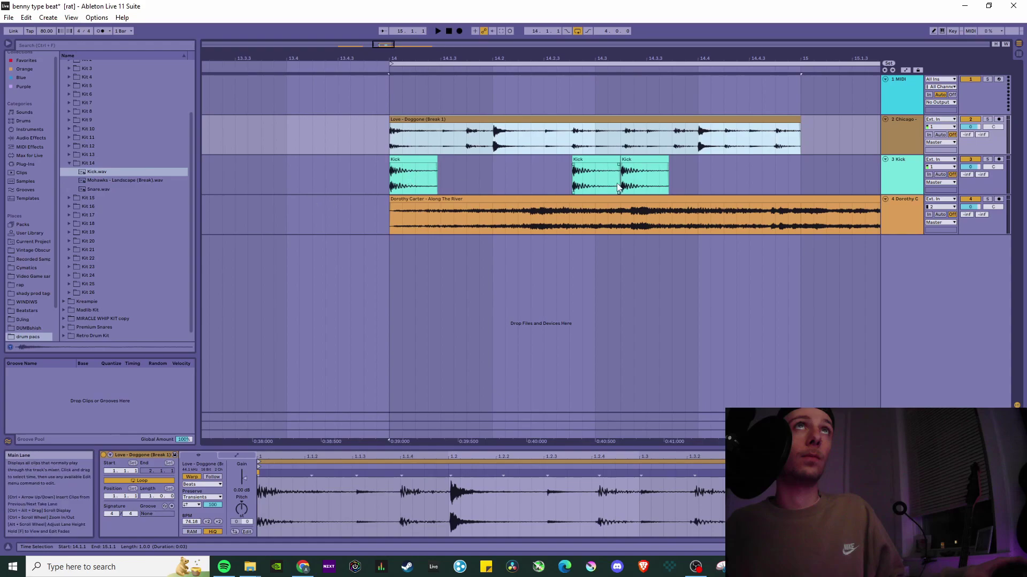
click(570, 146)
ctrl+scroll(569, 146, up, 3)
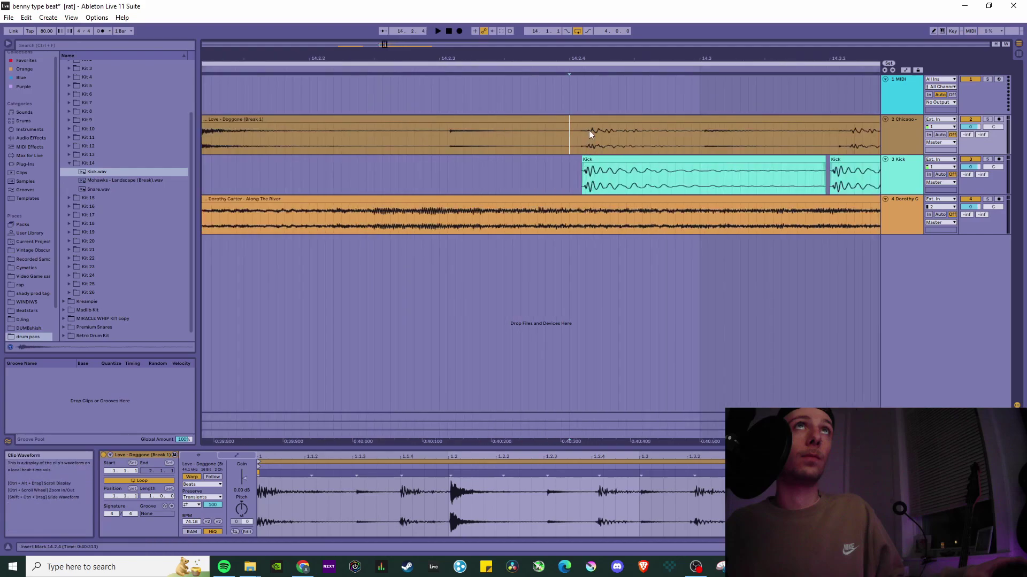
drag(596, 167, 579, 165)
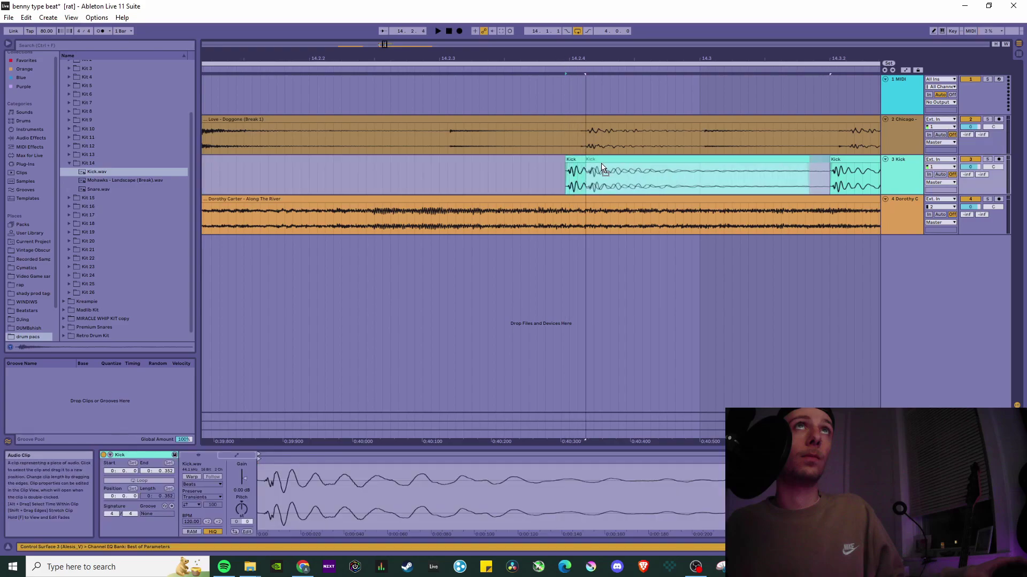
drag(582, 162, 600, 159)
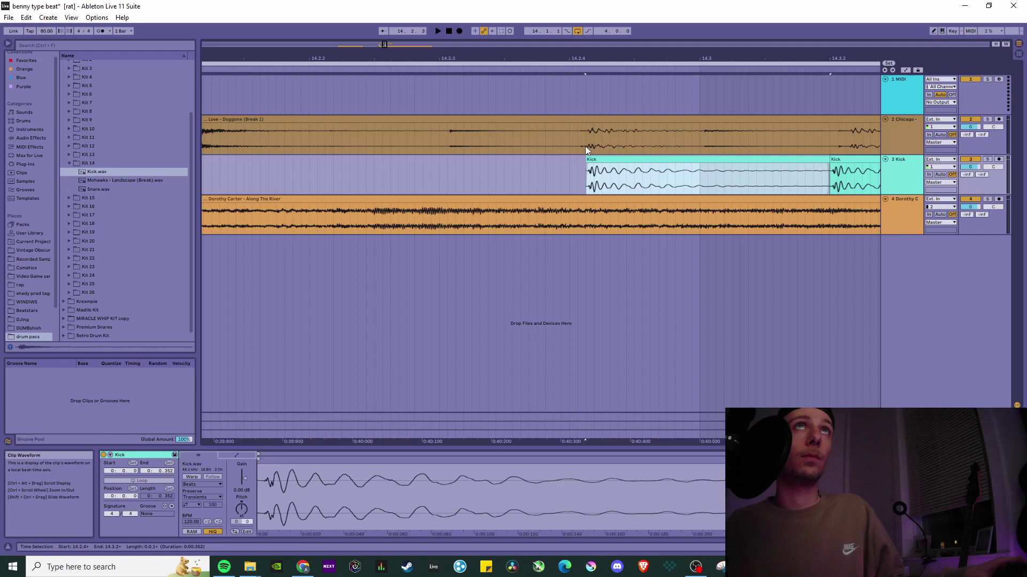
Step: Complete the kick pattern with hits at about 14.1.4, 14.3.2, 14.3.3 and 14.4.4, and insert an audio track below it
scroll(584, 146, down, 5)
click(403, 146)
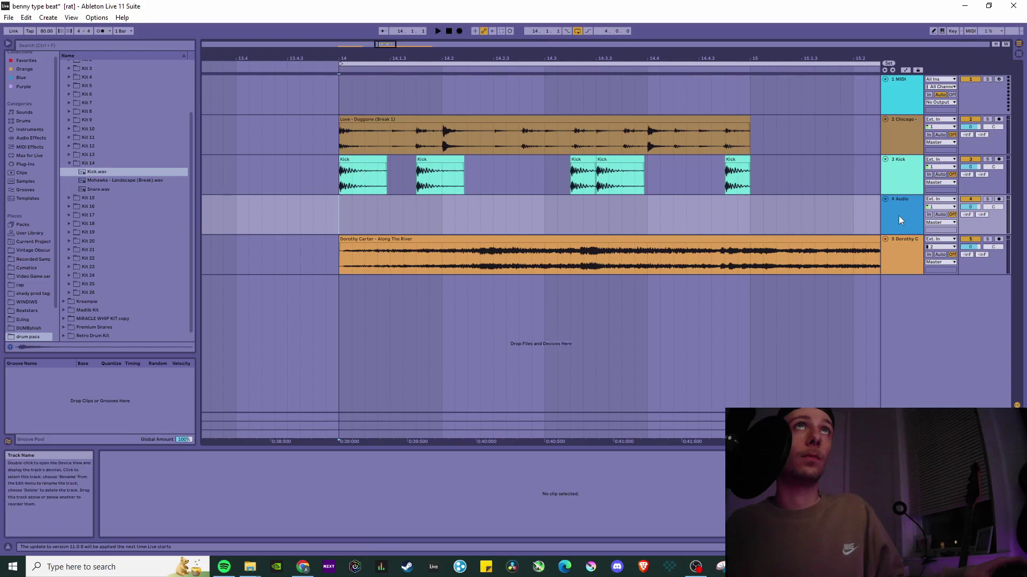
click(916, 207)
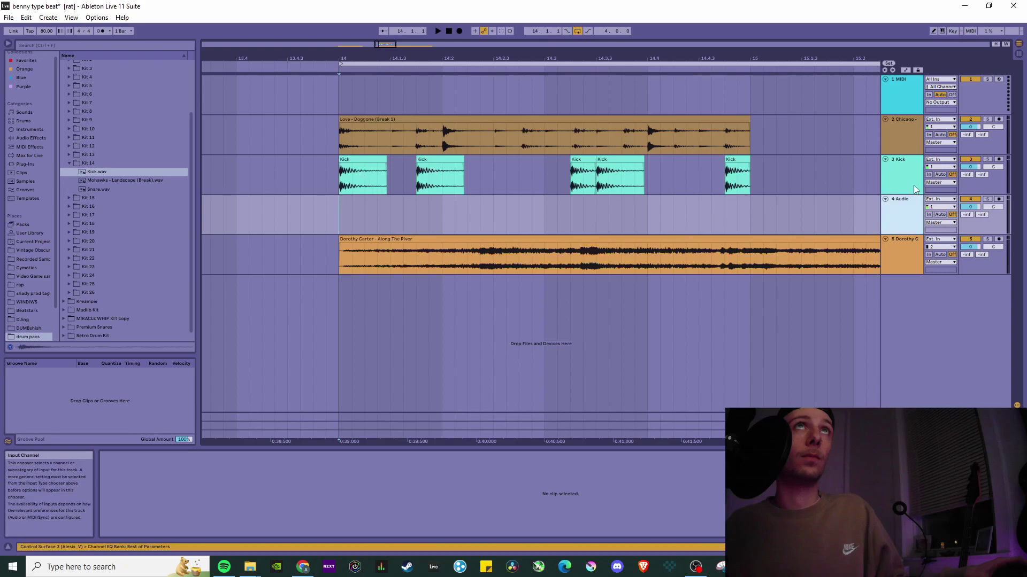
click(904, 181)
click(908, 207)
click(909, 187)
click(909, 219)
click(906, 185)
click(910, 216)
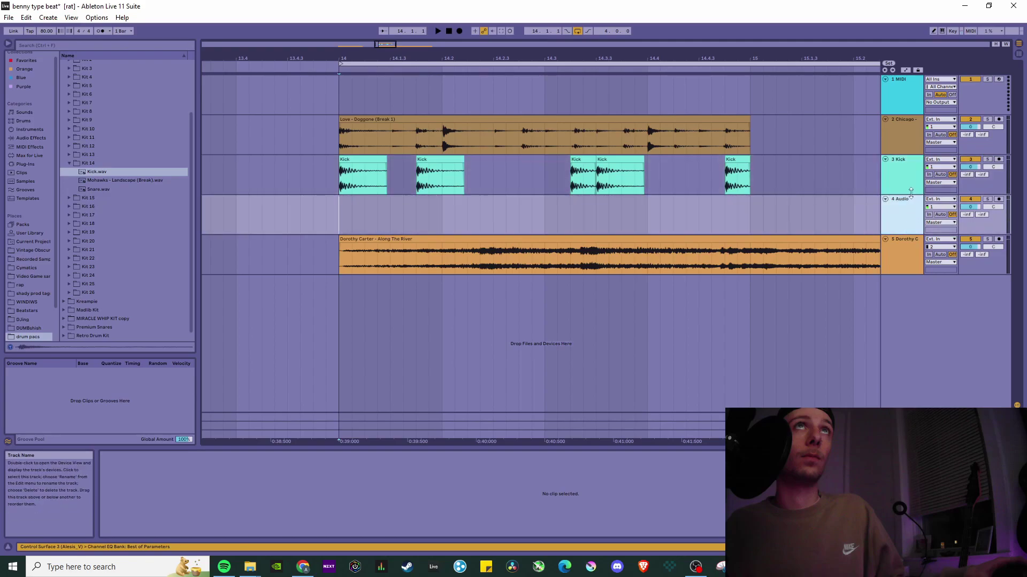
Step: Play the four-bar loop from bar 14 and check the break clips against the layered kick and snare hits
click(889, 176)
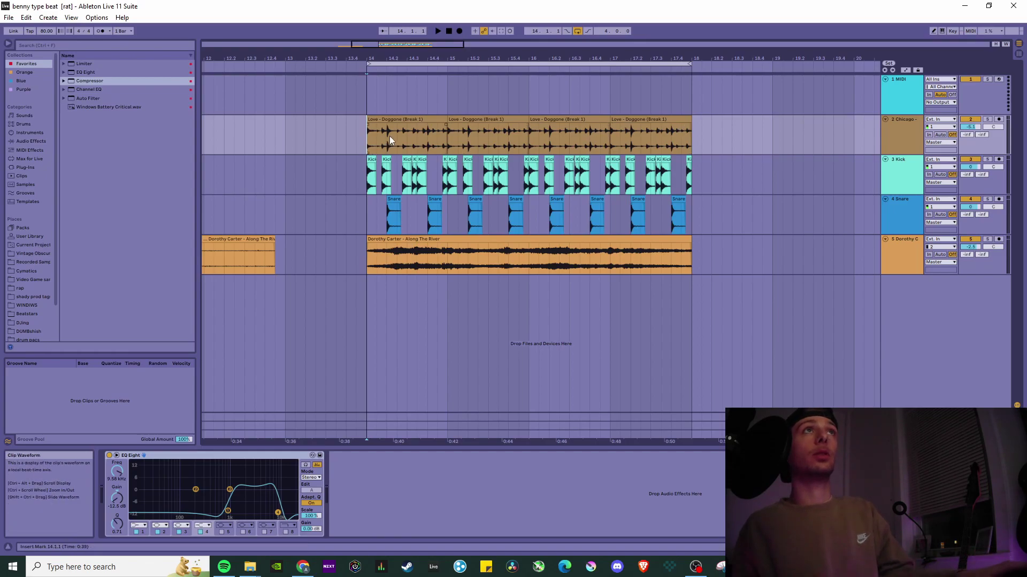
key(space)
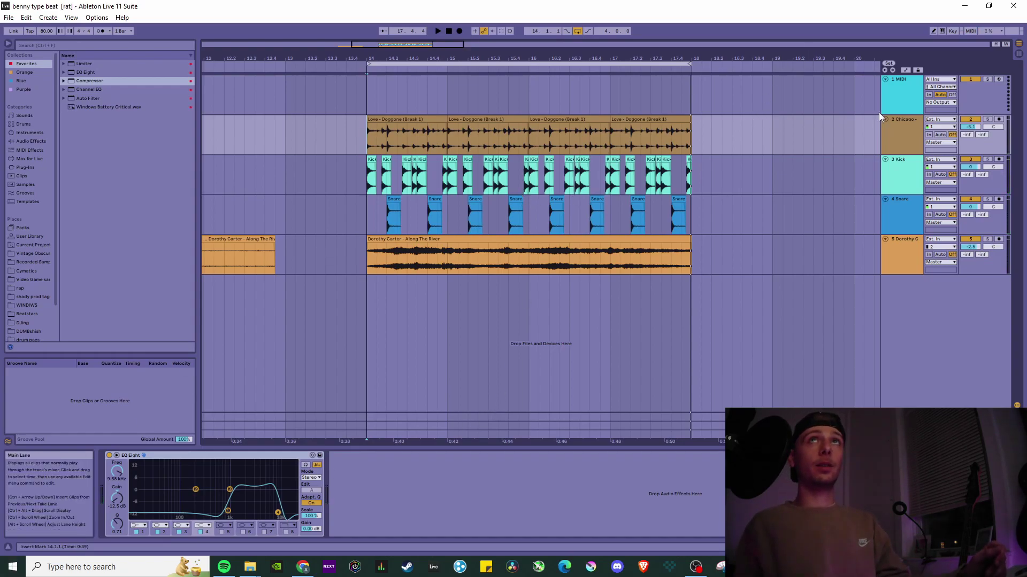
click(389, 119)
click(489, 119)
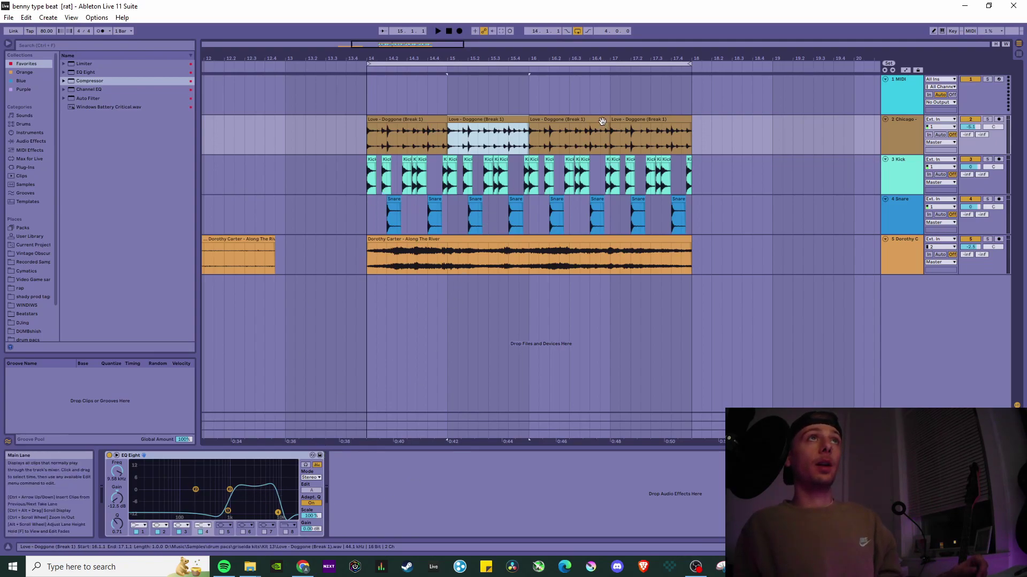
Step: On the Along The River track's Compressor, choose 3-Kick as the sidechain audio source
click(903, 255)
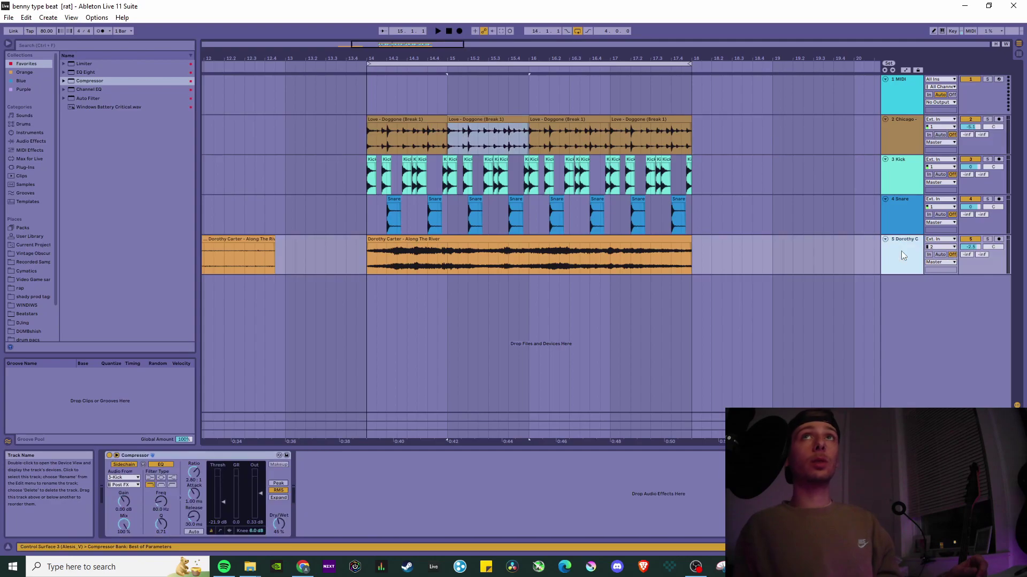
click(565, 264)
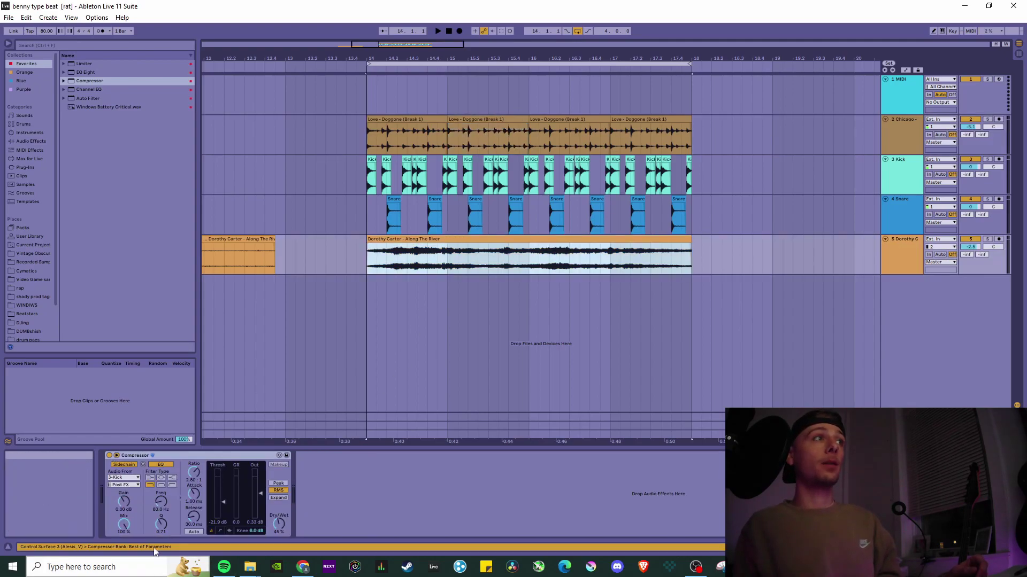
click(123, 465)
click(118, 456)
click(117, 456)
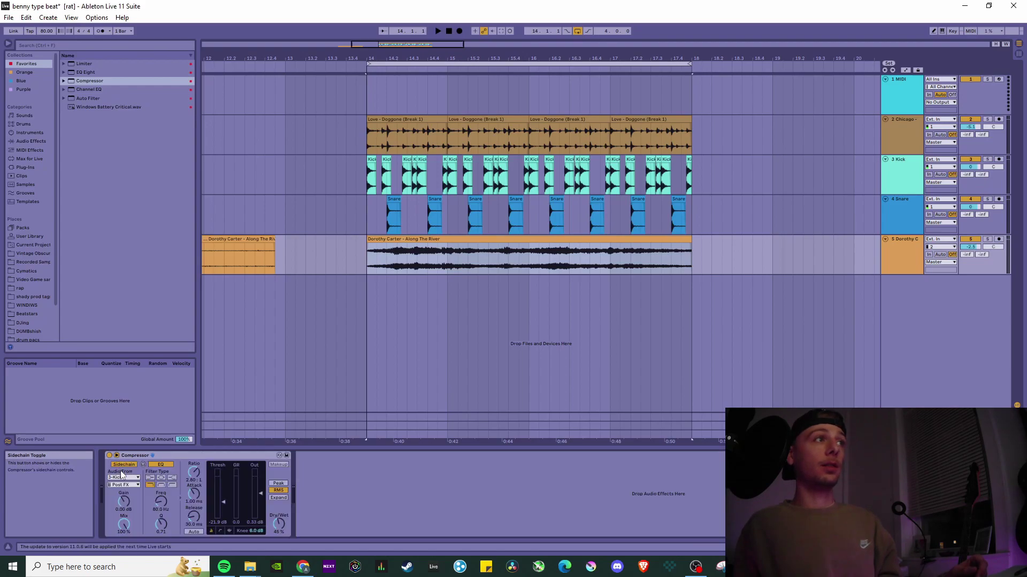
click(124, 478)
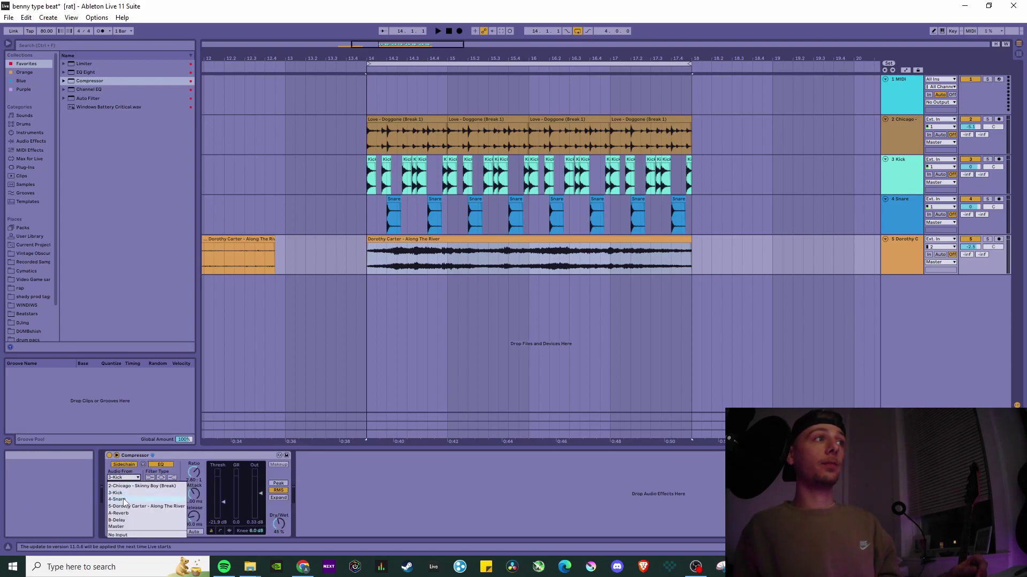
click(123, 494)
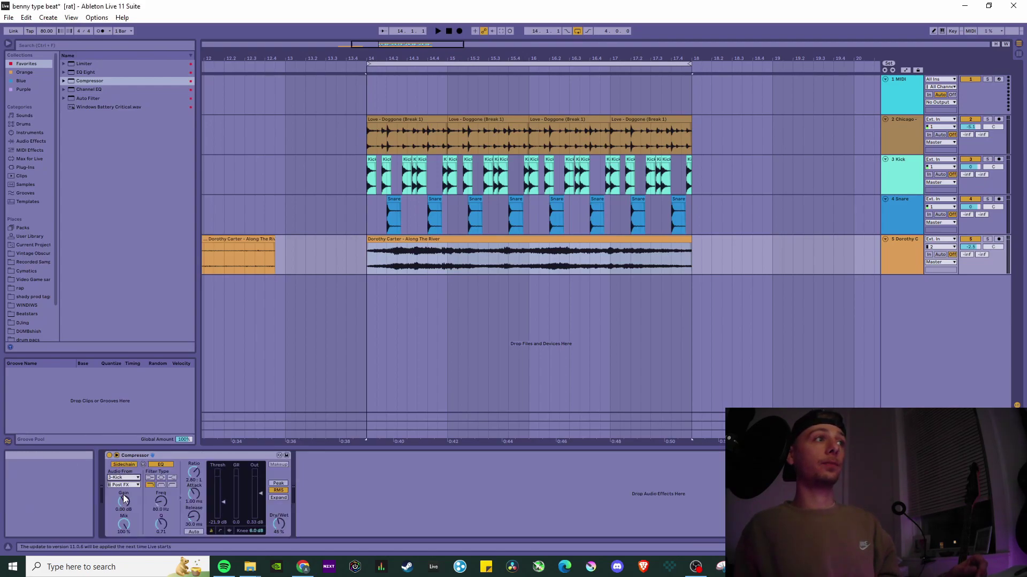
Step: Play the loop from bar 14 to hear the drums together with the sidechained sample
click(363, 224)
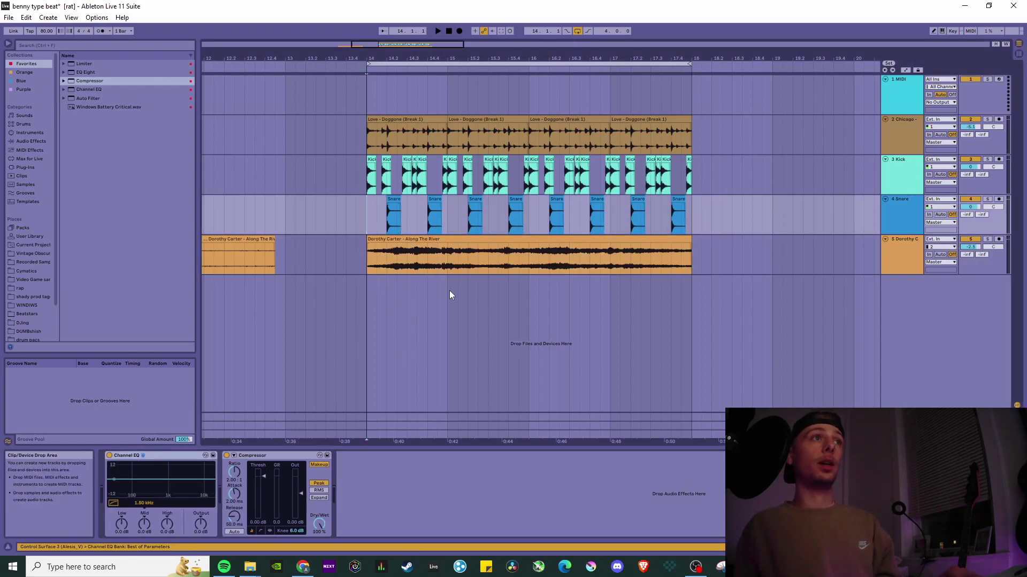
key(space)
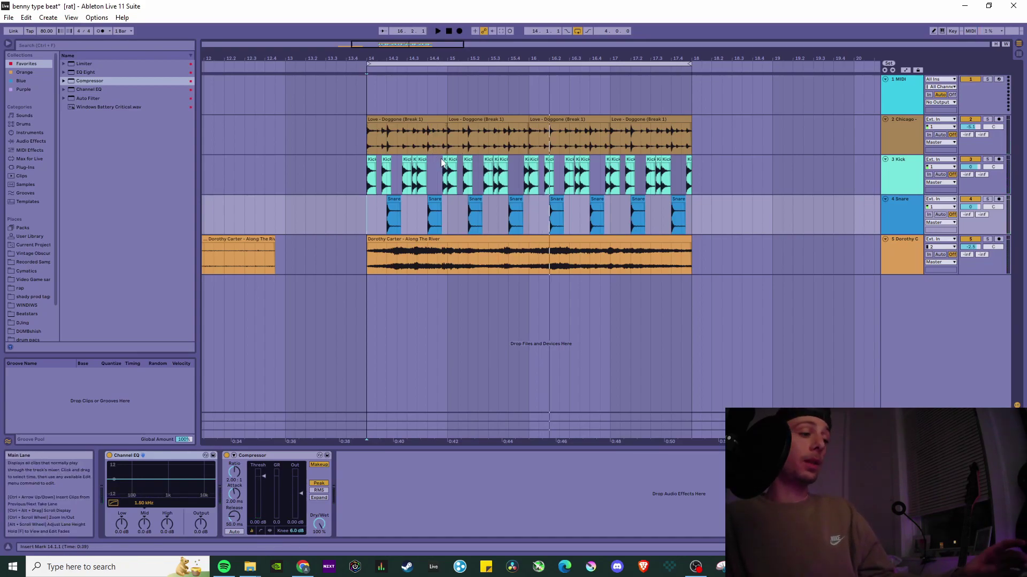
scroll(442, 160, up, 3)
scroll(443, 162, down, 3)
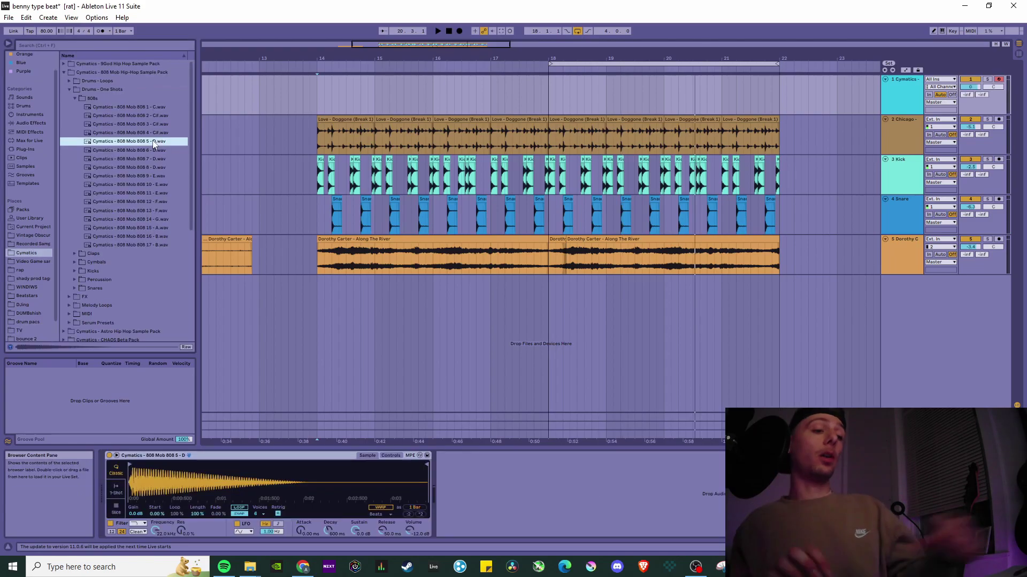
Step: Record an 808 bass part with the Cymatics 808 Mob 808 5 - D sample on the MIDI track, starting at bar 17
click(541, 102)
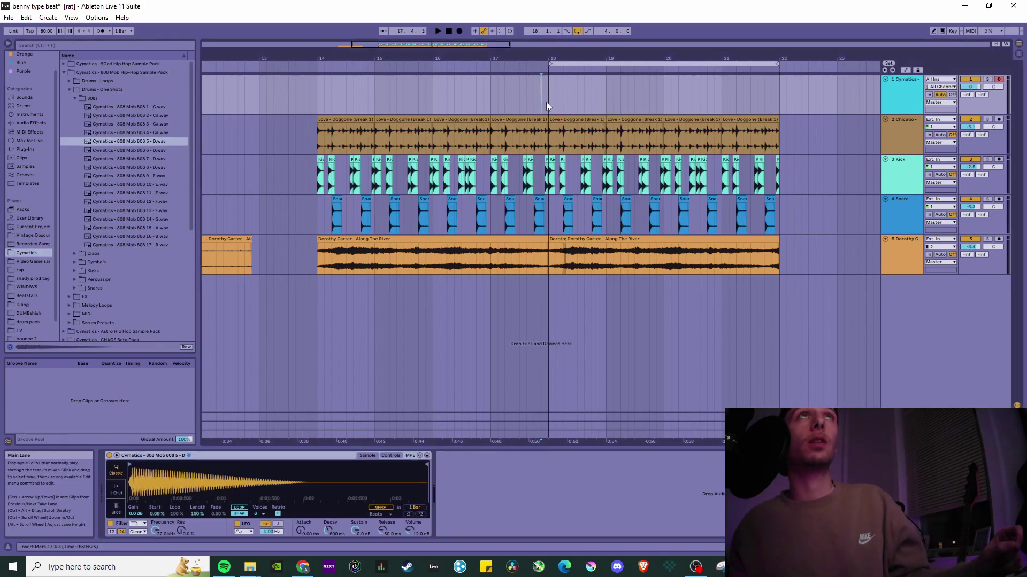
click(491, 101)
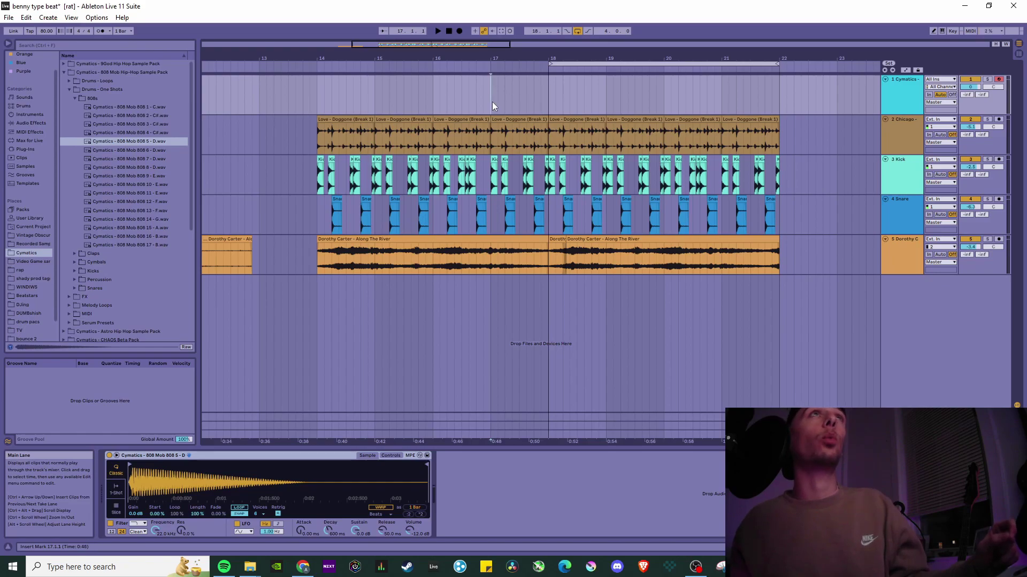
click(460, 31)
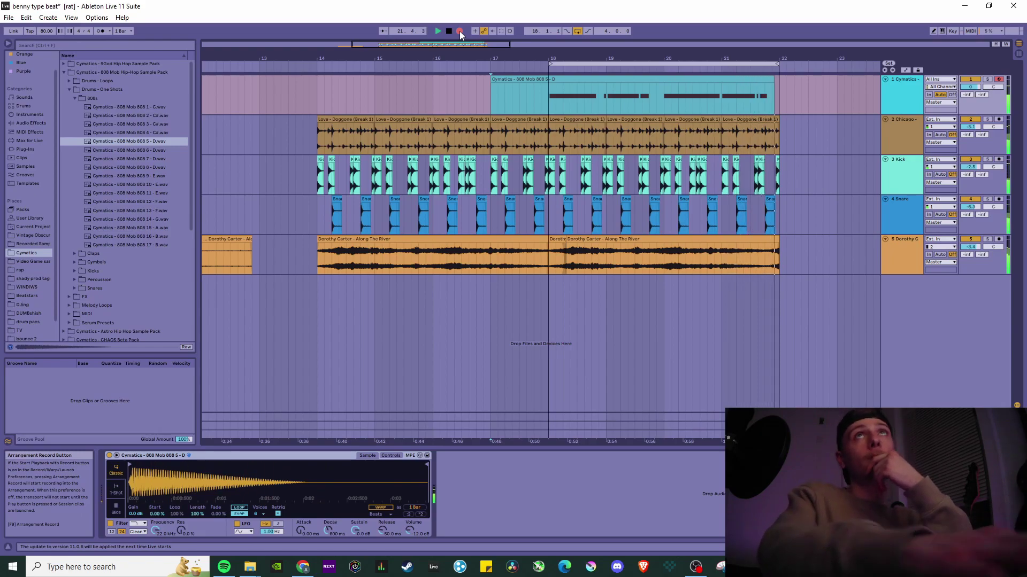
key(space)
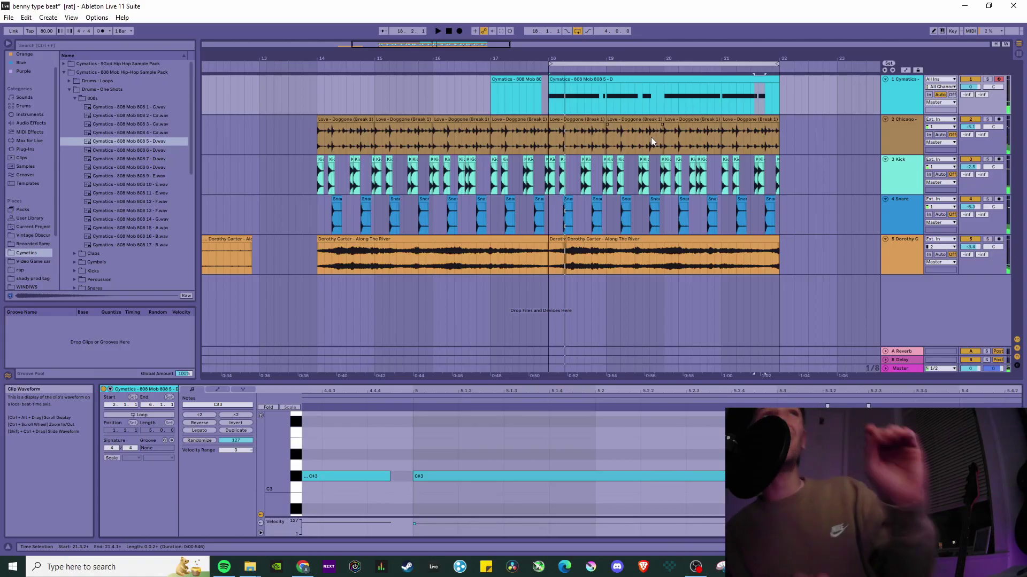
click(910, 97)
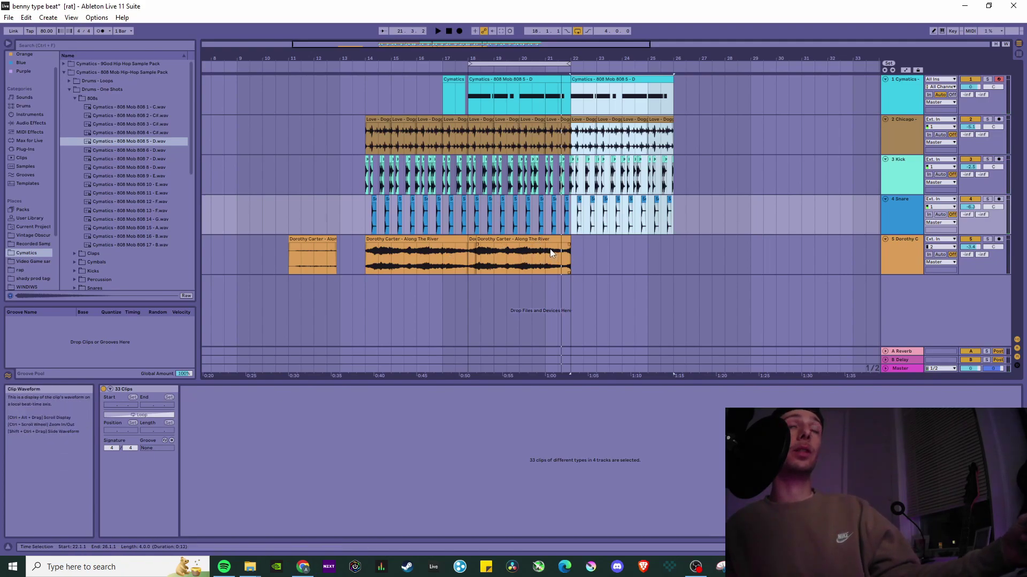
Step: Play from 21.3 into the section without the sample and turn off arrangement looping
click(563, 101)
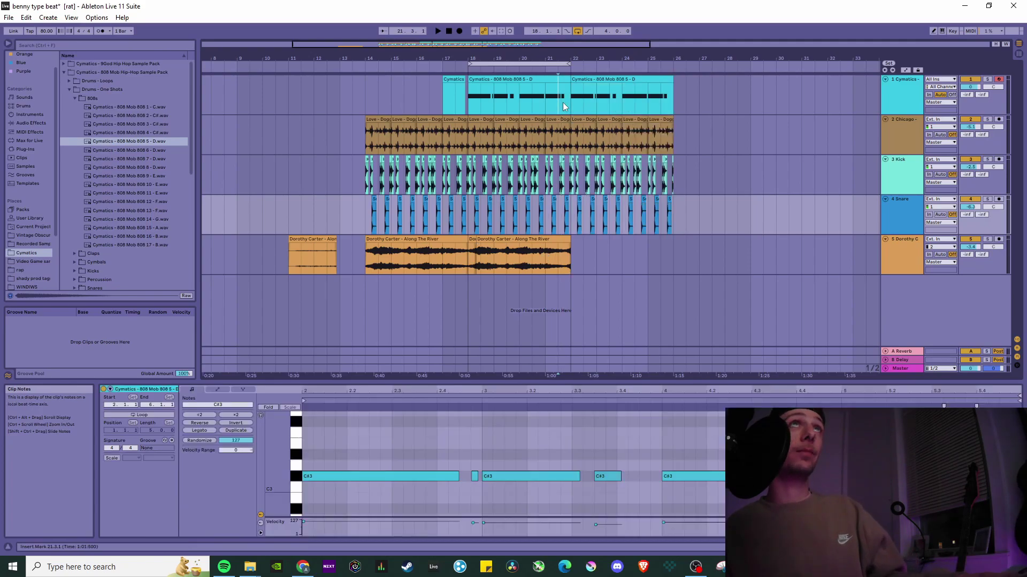
key(space)
click(576, 31)
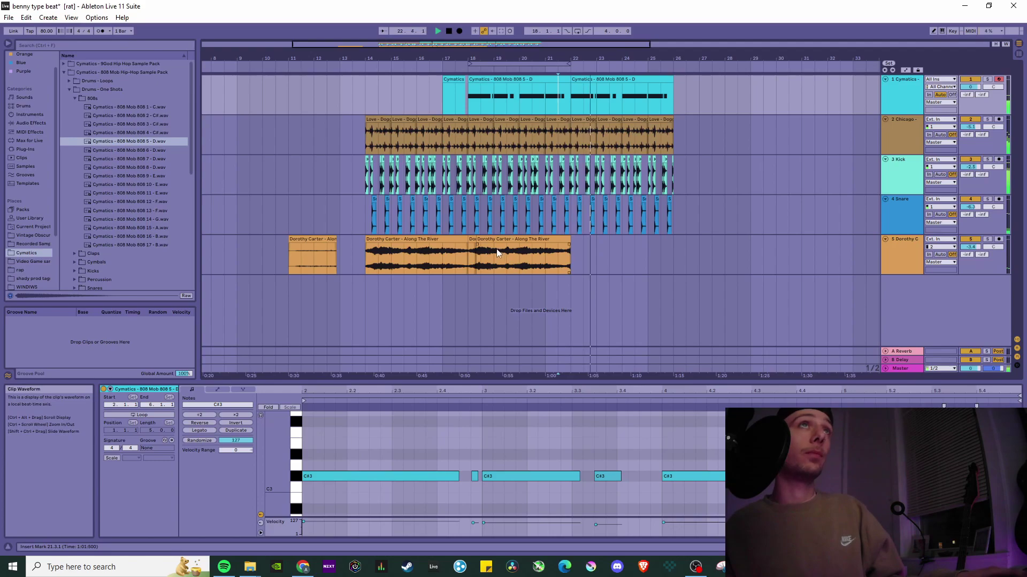
Step: Copy the Along The River clips of bars 14 to 22 to bar 24, and set the playback position to bar 23
click(367, 261)
drag(367, 261, 621, 250)
click(461, 258)
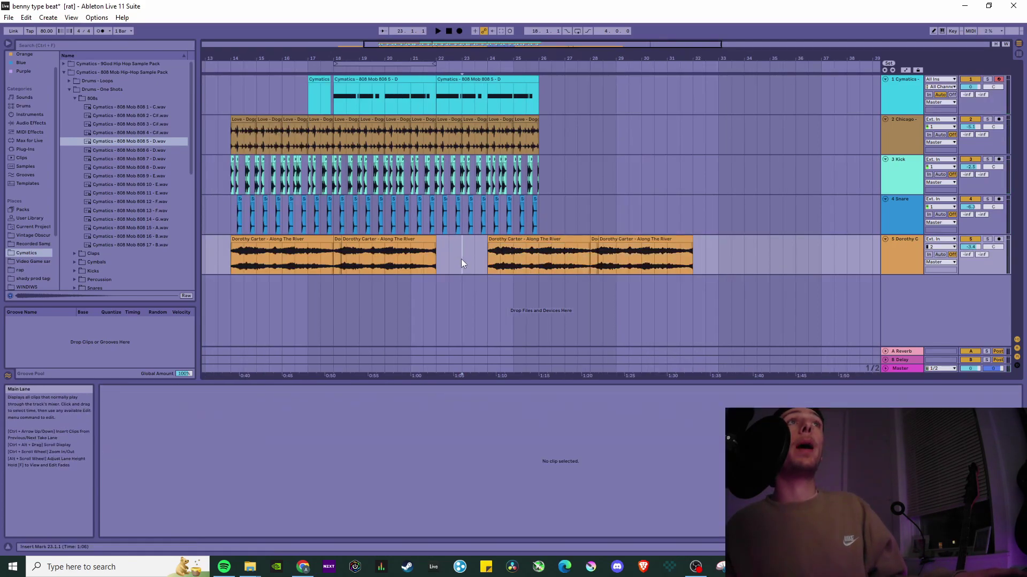
Step: Copy the 808, break, kick and snare clips of bars 22 to 26 to bar 28
scroll(454, 260, left, 5)
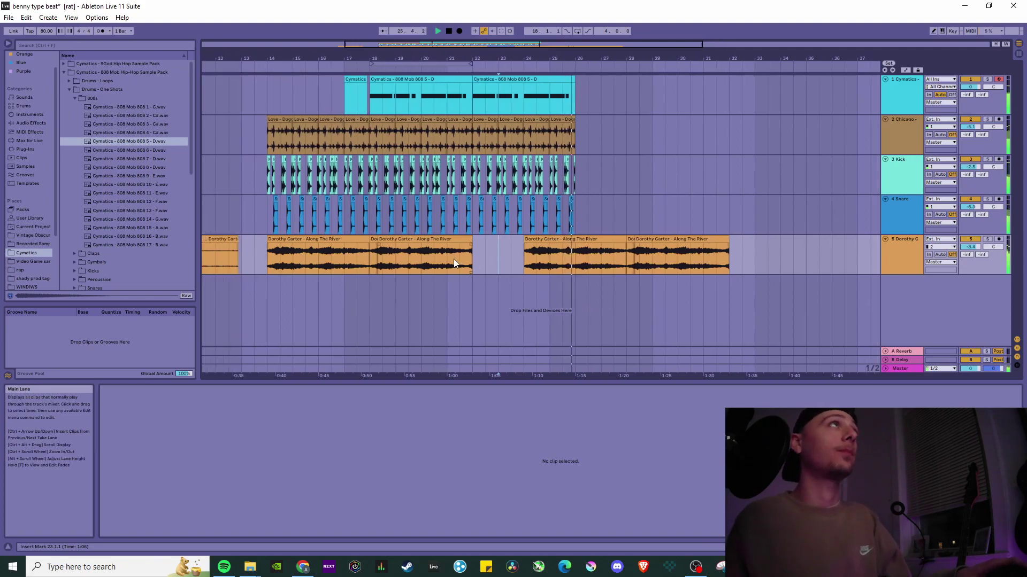
scroll(487, 269, right, 4)
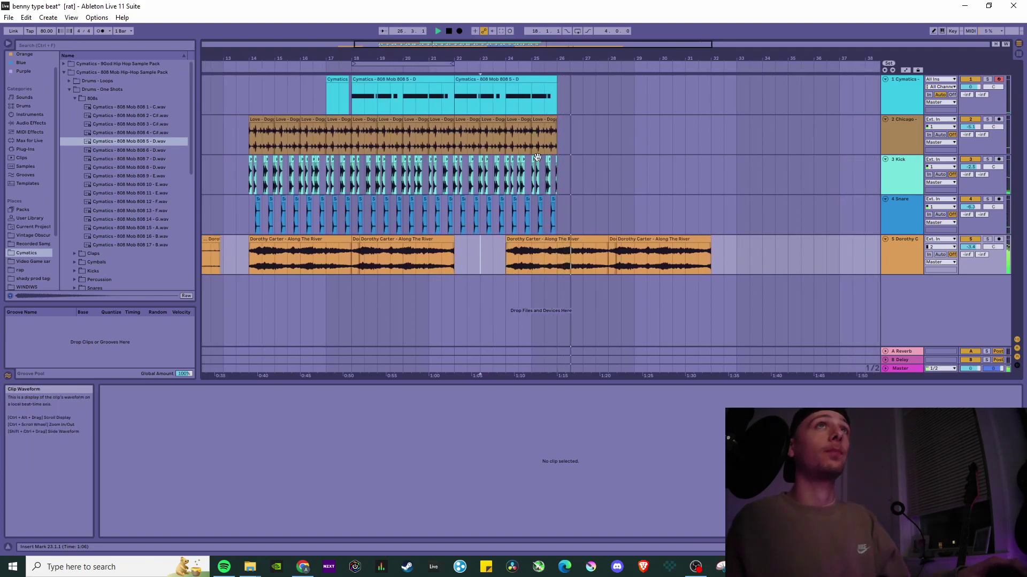
drag(454, 97, 560, 226)
drag(525, 90, 643, 88)
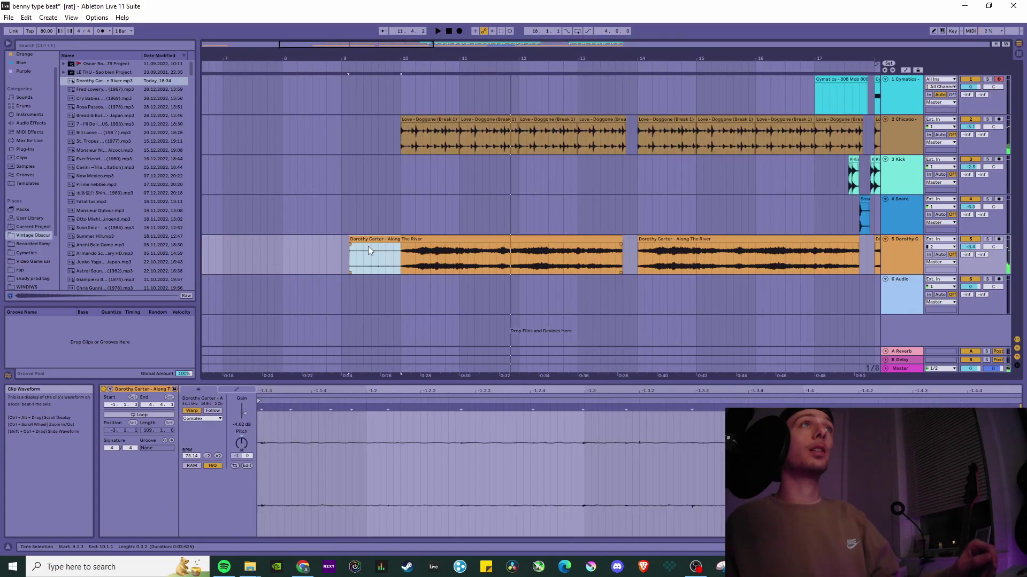
Step: Split the Along The River clip at bar 10 and move its quiet intro piece to bar 10 on the new audio track
click(369, 240)
click(403, 265)
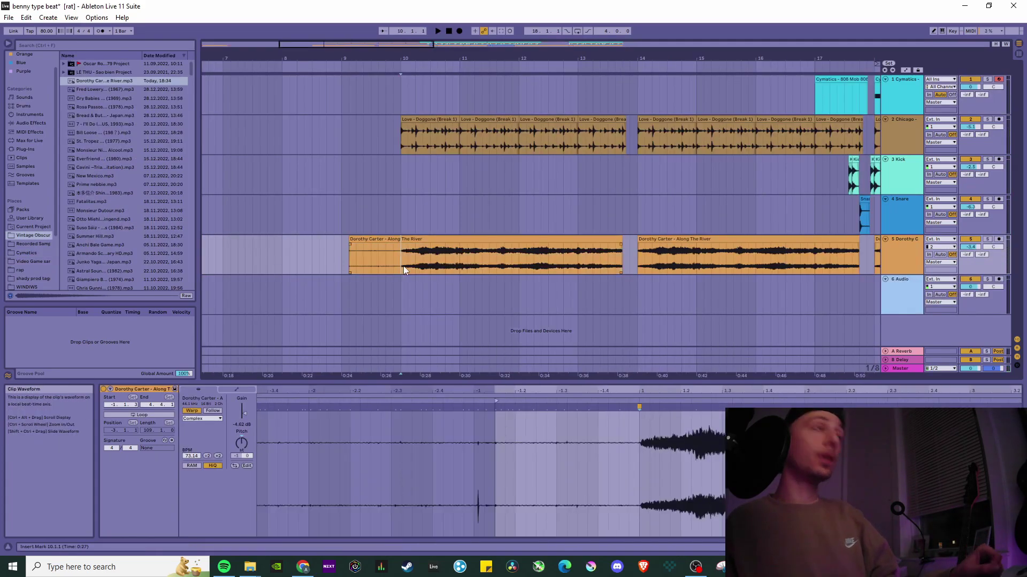
key(ctrl+e)
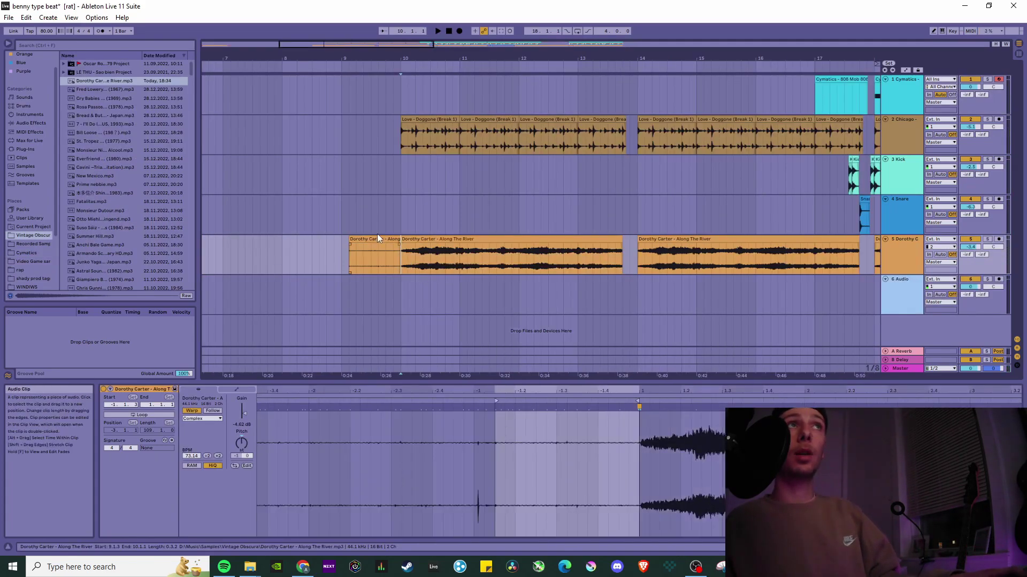
click(349, 239)
mouse_move(350, 241)
mouse_down()
mouse_move(239, 241)
mouse_move(467, 310)
mouse_move(461, 300)
mouse_up()
click(245, 264)
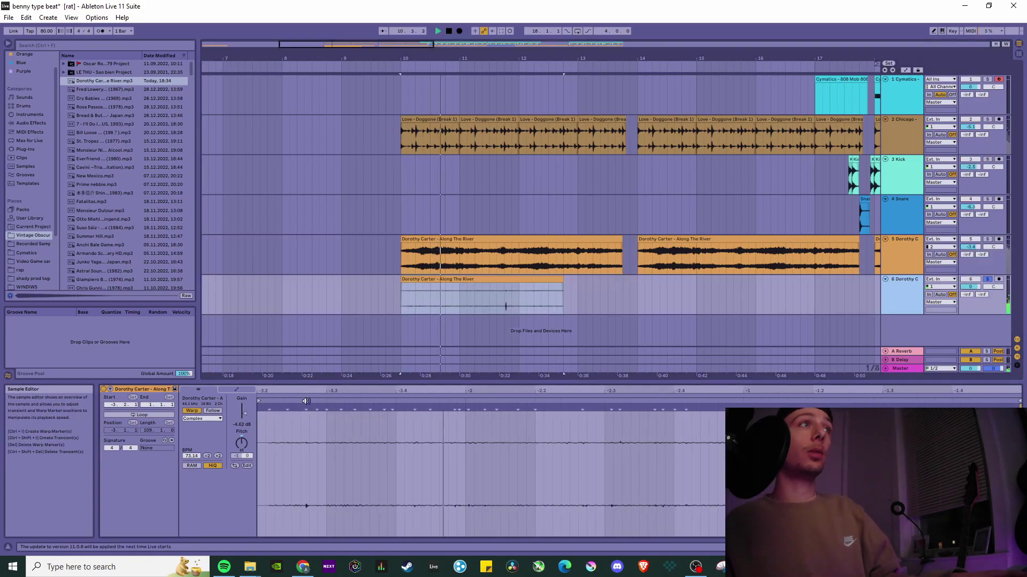
Step: Set the intro noise clip's gain to 5.94 dB, play it, and select its closing portion
drag(243, 419, 242, 412)
key(space)
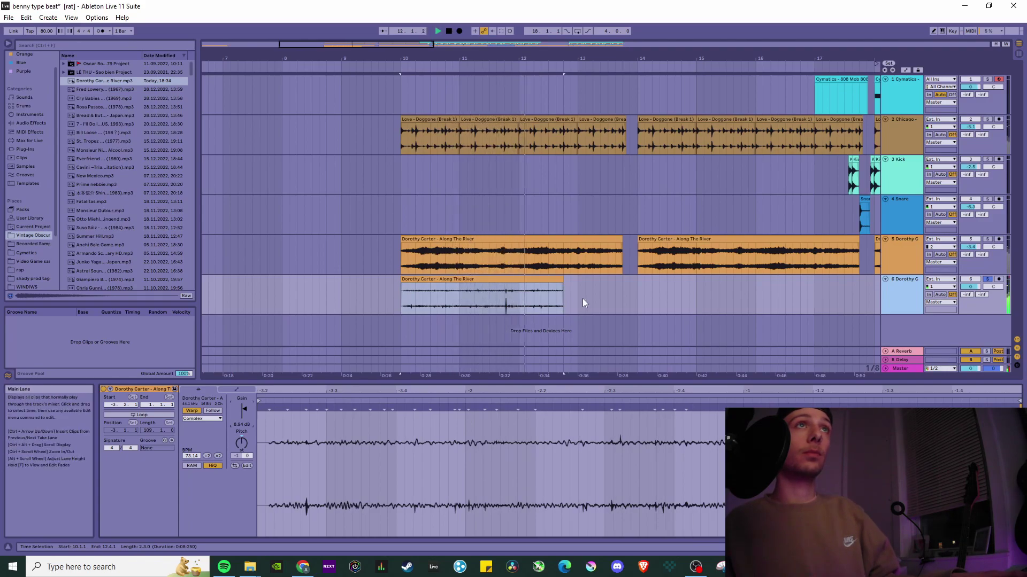
drag(518, 303, 563, 303)
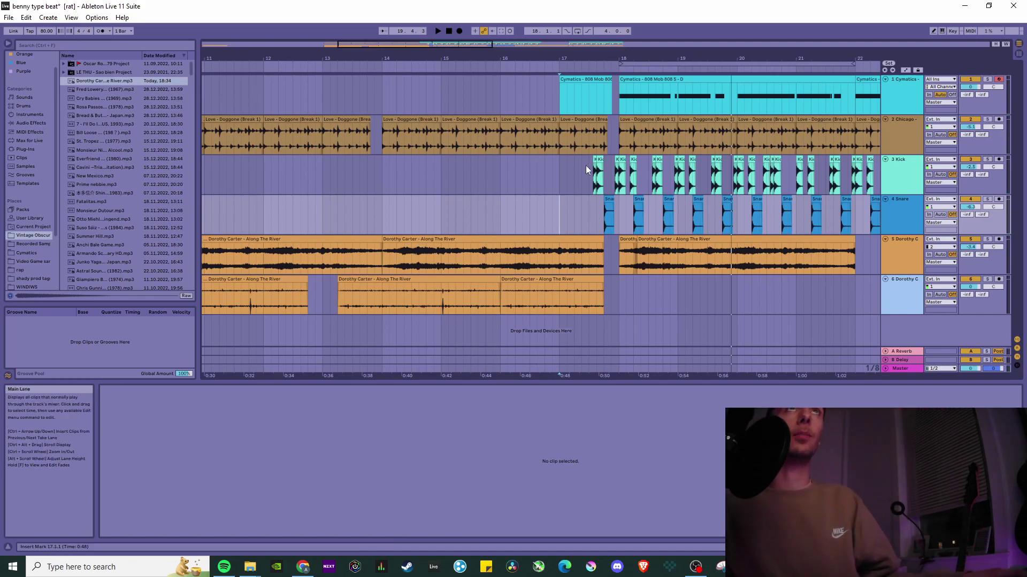
Step: Play the drop from bar 18 and go back to the section before it at about bar 14
click(619, 104)
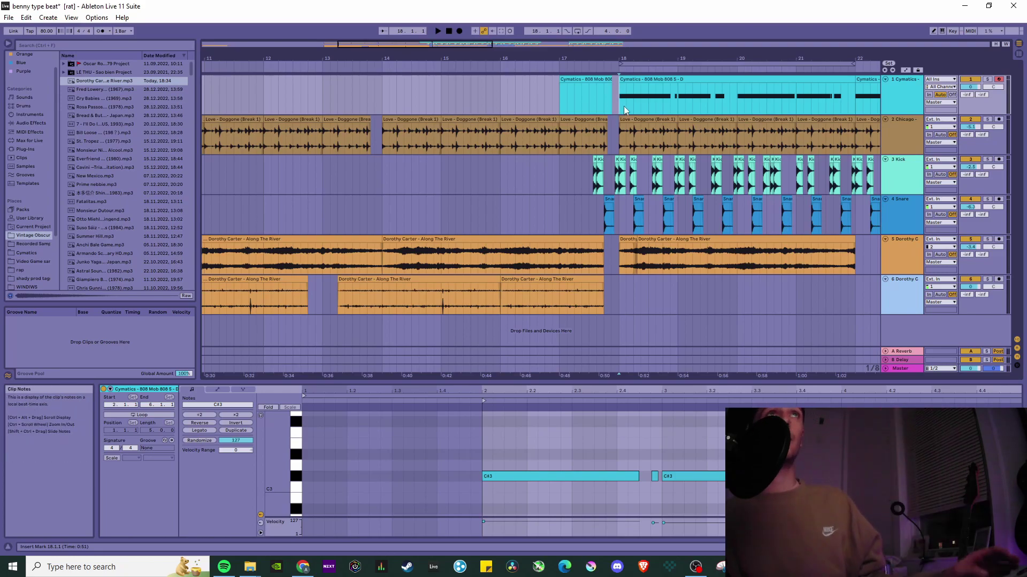
key(space)
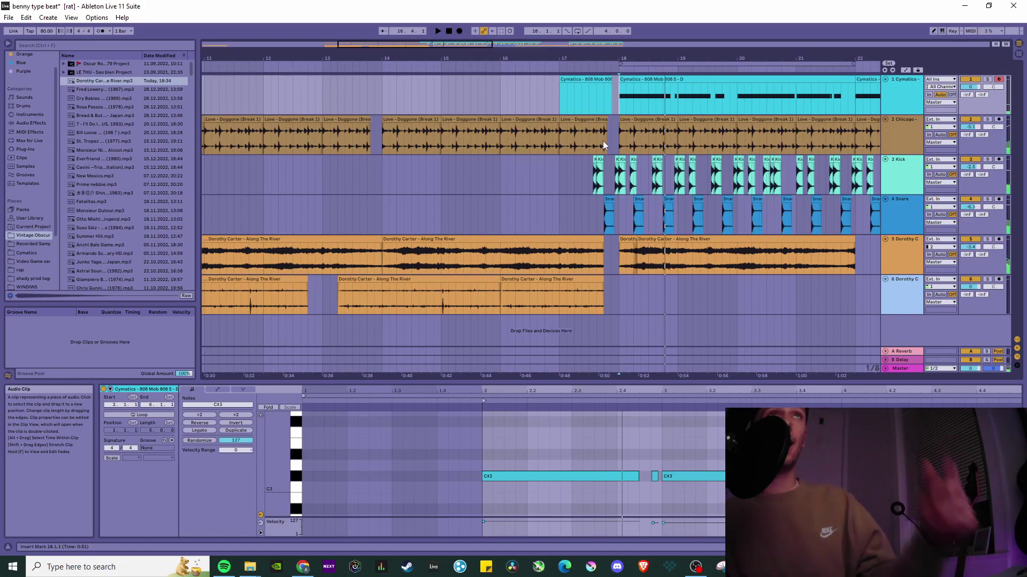
click(388, 182)
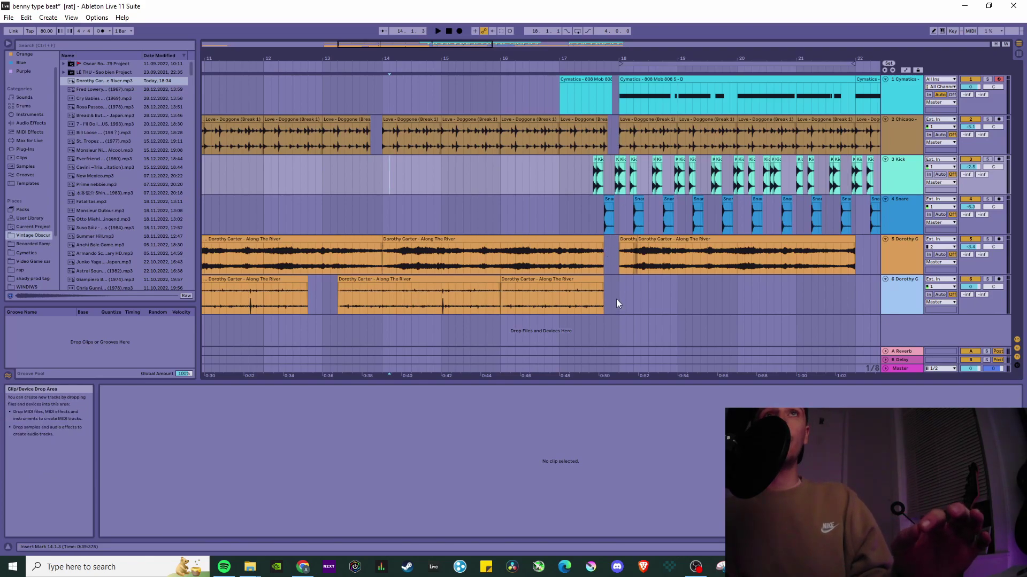
Step: Examine the sample cut and the kick and snare fill around 17.4, just before the drop
click(601, 255)
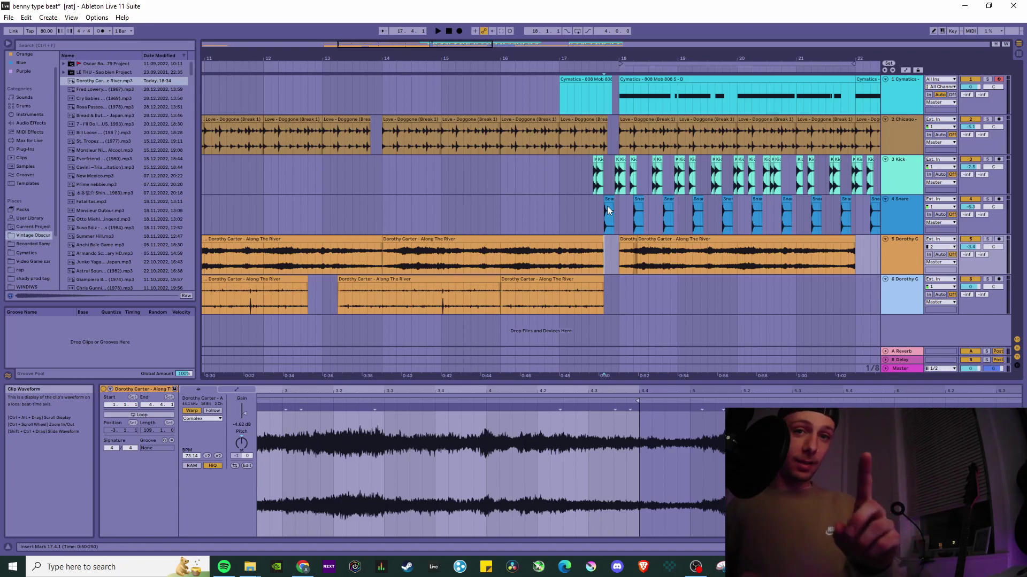
scroll(601, 189, up, 5)
mouse_move(608, 177)
mouse_down()
mouse_move(613, 213)
mouse_move(624, 175)
mouse_up()
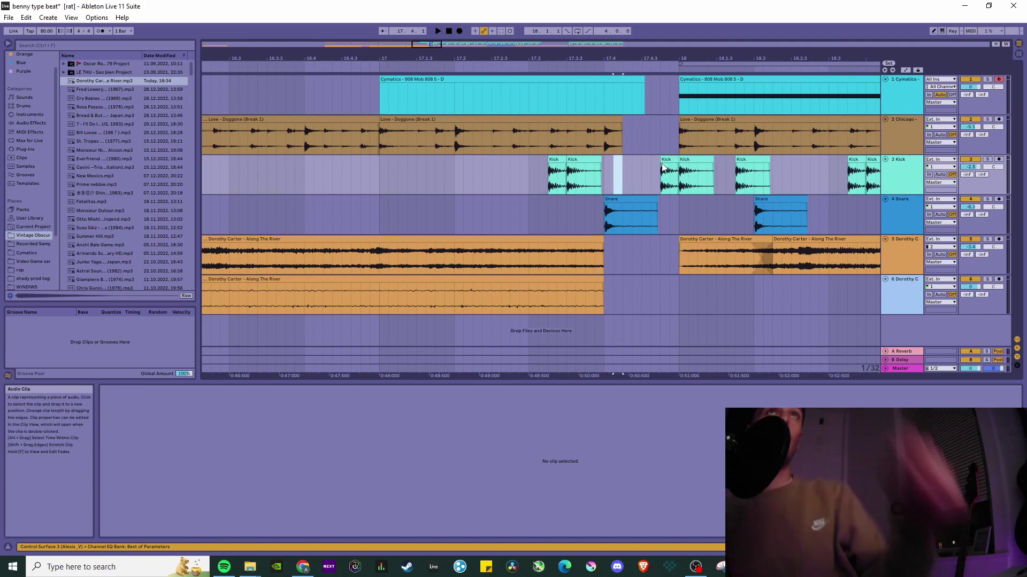
Step: Review the whole arrangement and place the playback position at bar 10, where the break's intro starts
scroll(531, 209, down, 5)
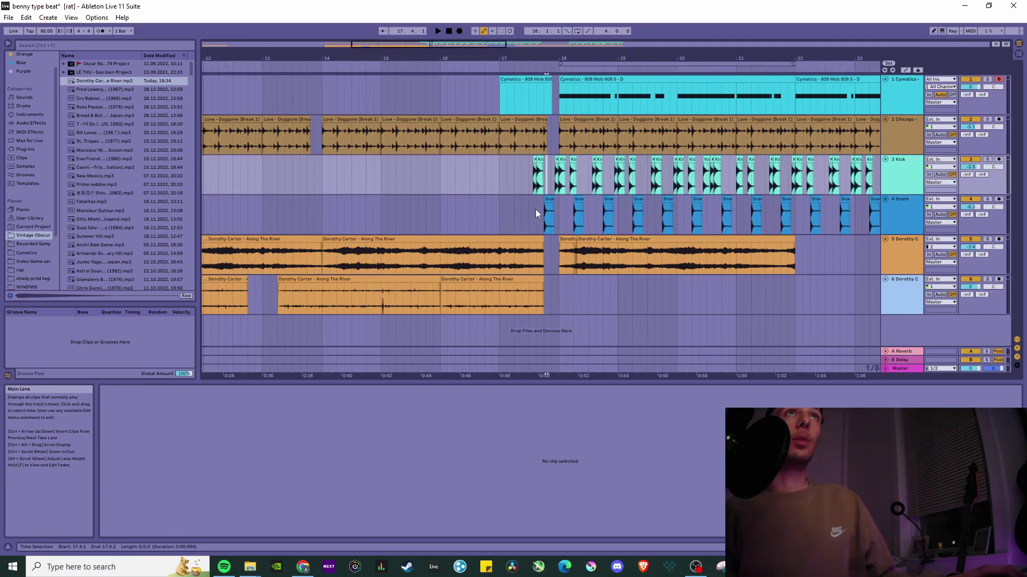
scroll(417, 287, down, 2)
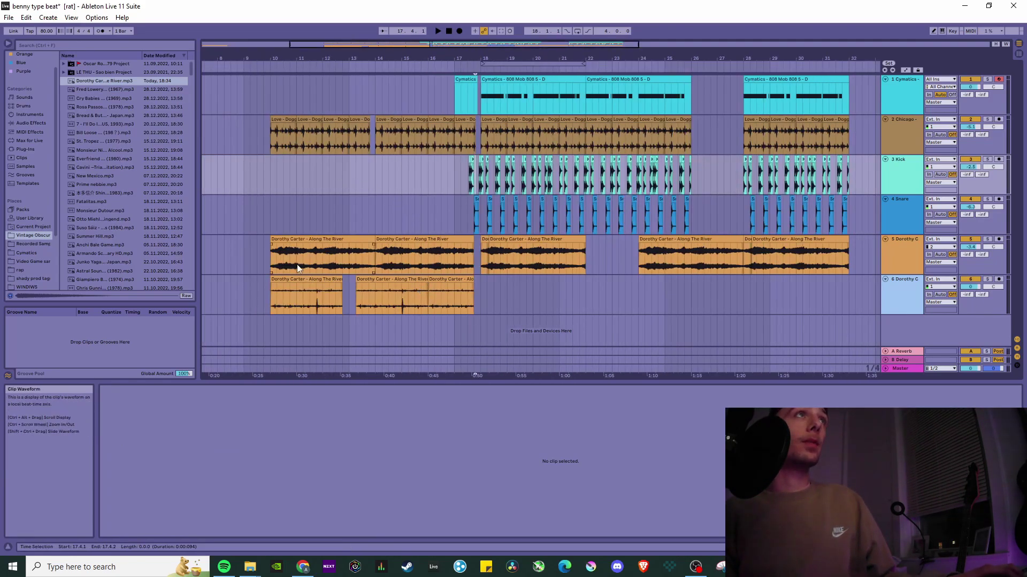
click(270, 137)
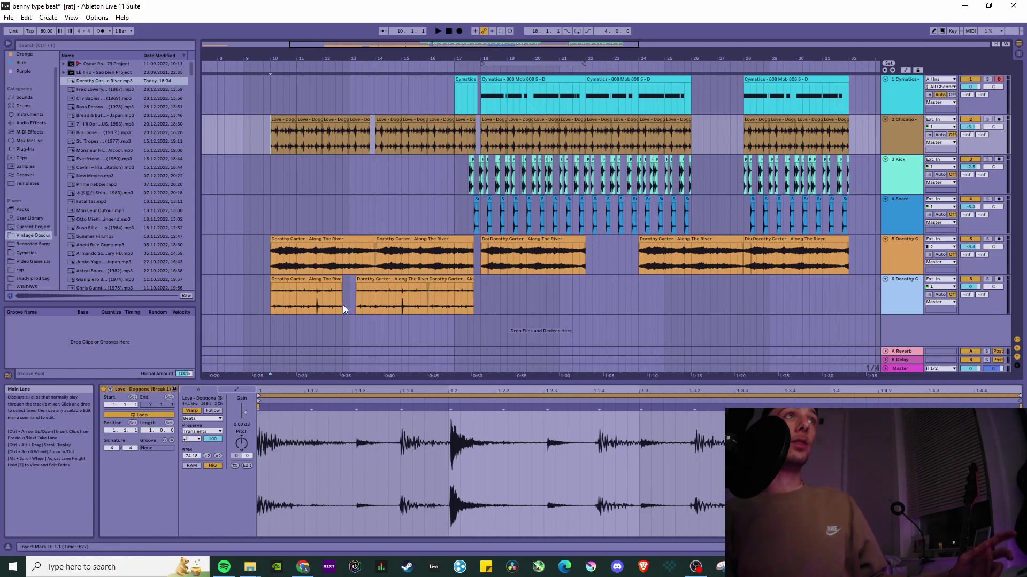
Step: Find Crash Dry Session Hard 2.aif among the cymbal drum hits and place it on a new audio track at about 14.4
click(293, 276)
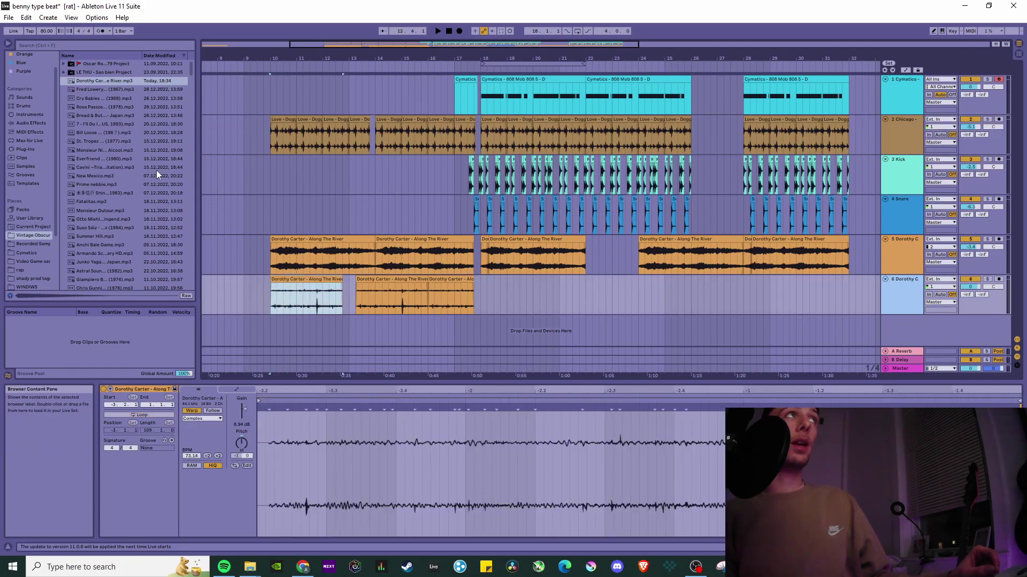
click(37, 124)
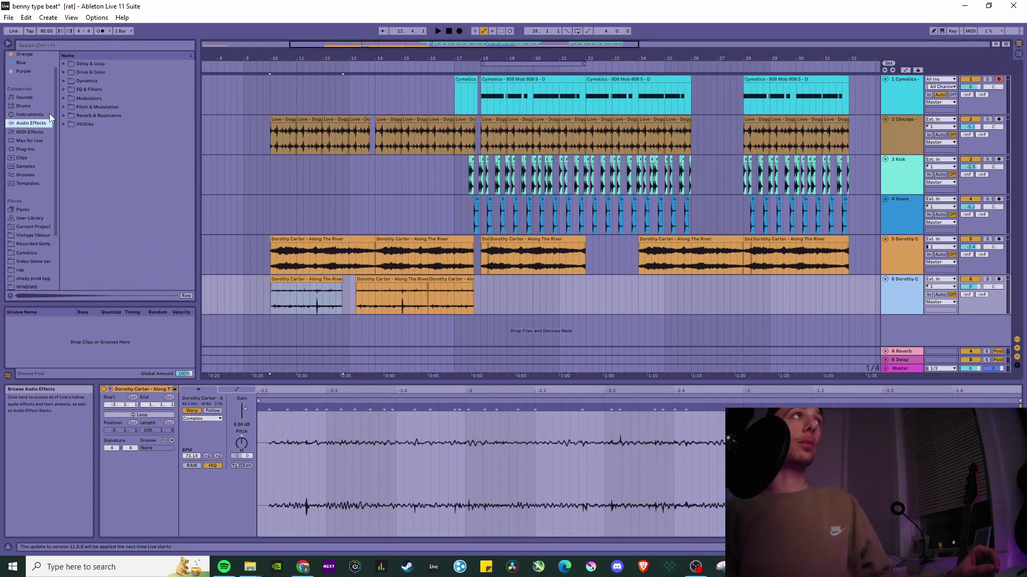
click(27, 105)
click(63, 64)
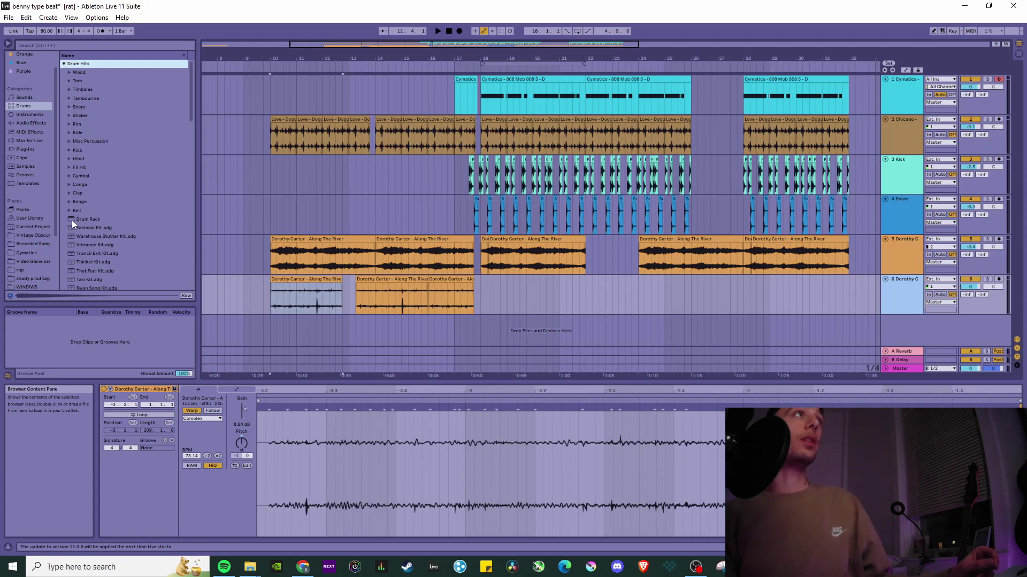
click(69, 175)
scroll(136, 231, down, 6)
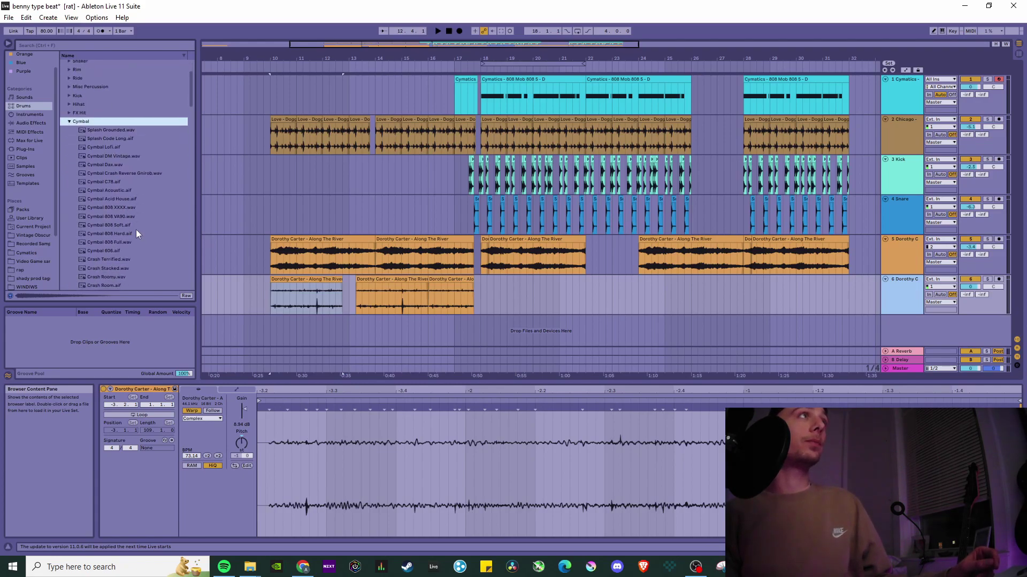
scroll(136, 229, down, 6)
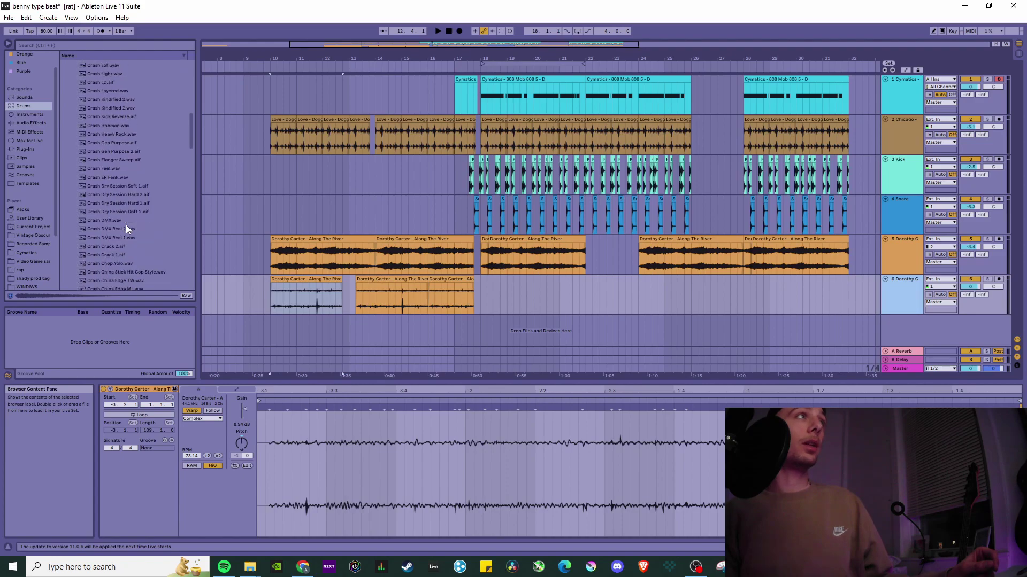
click(123, 194)
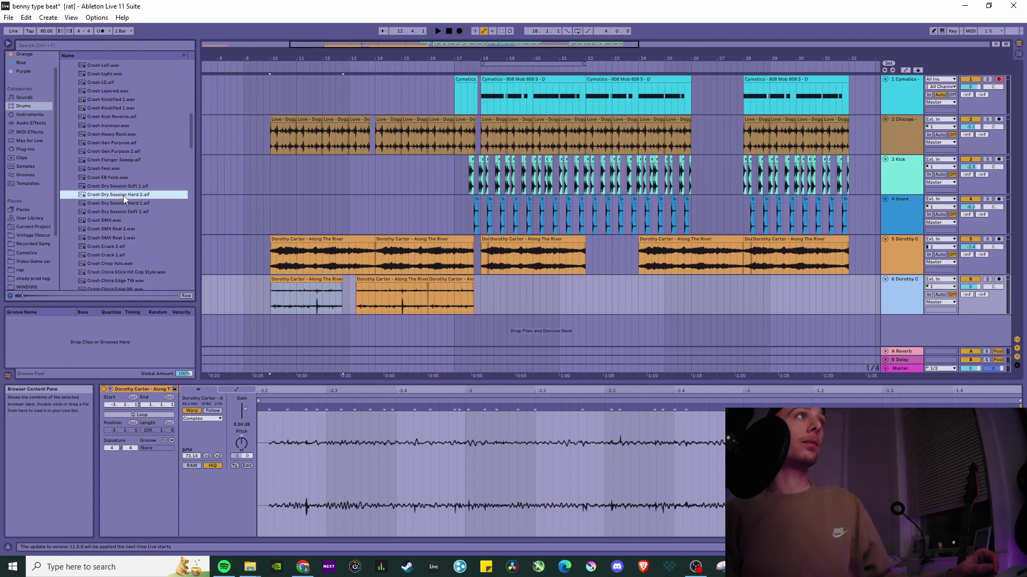
drag(125, 198, 394, 326)
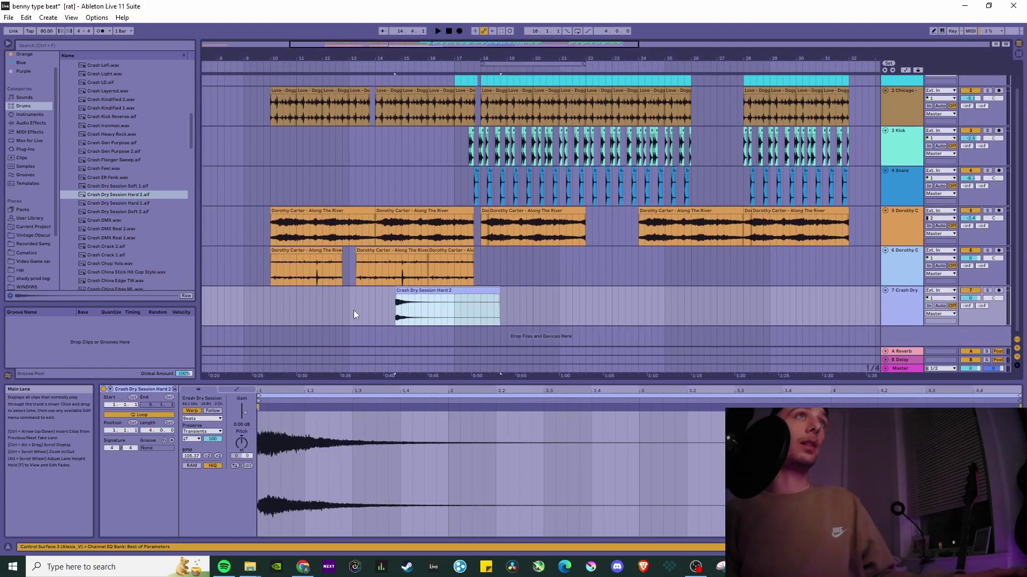
Step: Turn off looping and warping for the crash clip, and reverse it so it swells towards 17.4
click(159, 416)
click(193, 412)
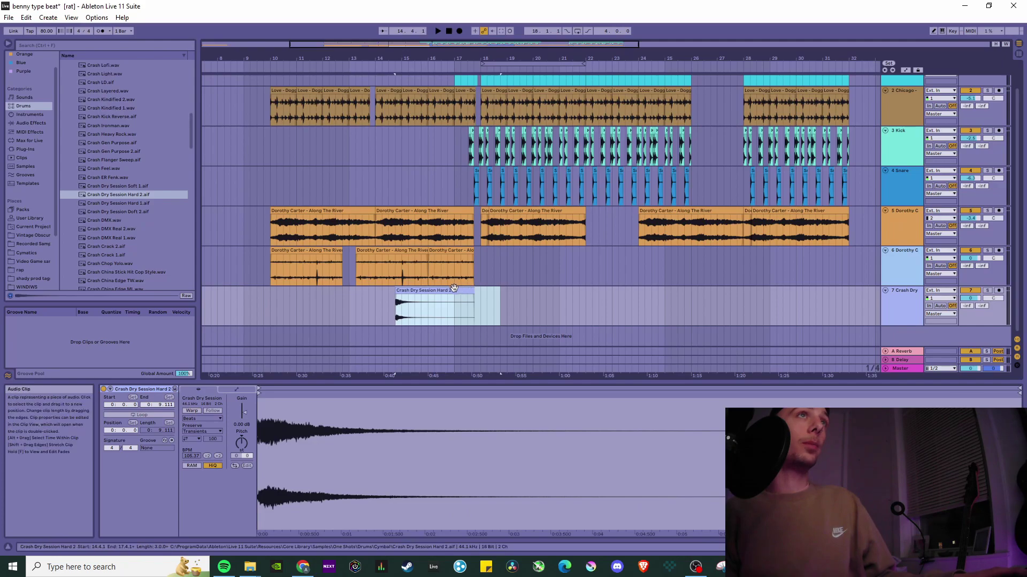
click(419, 306)
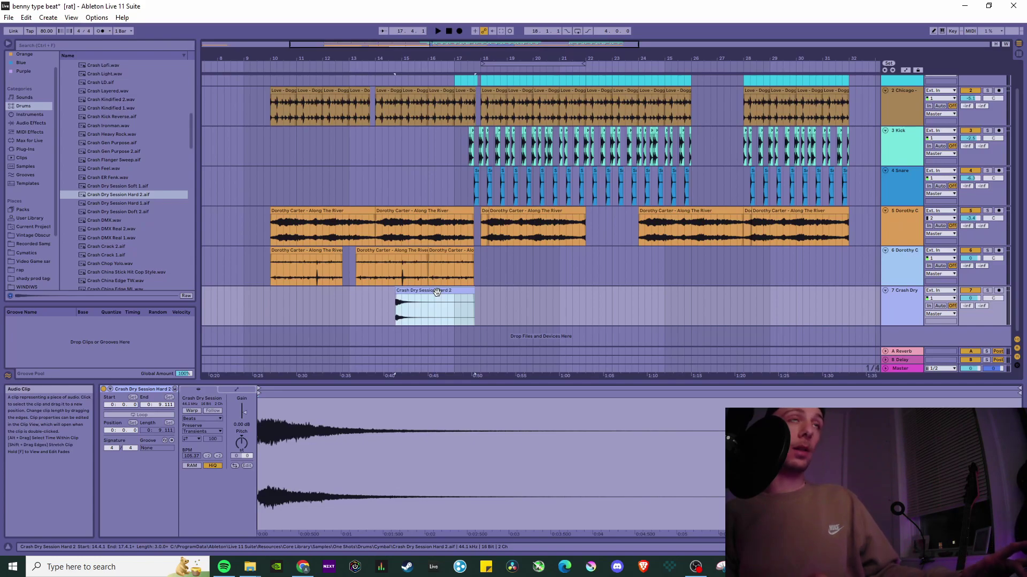
key(r)
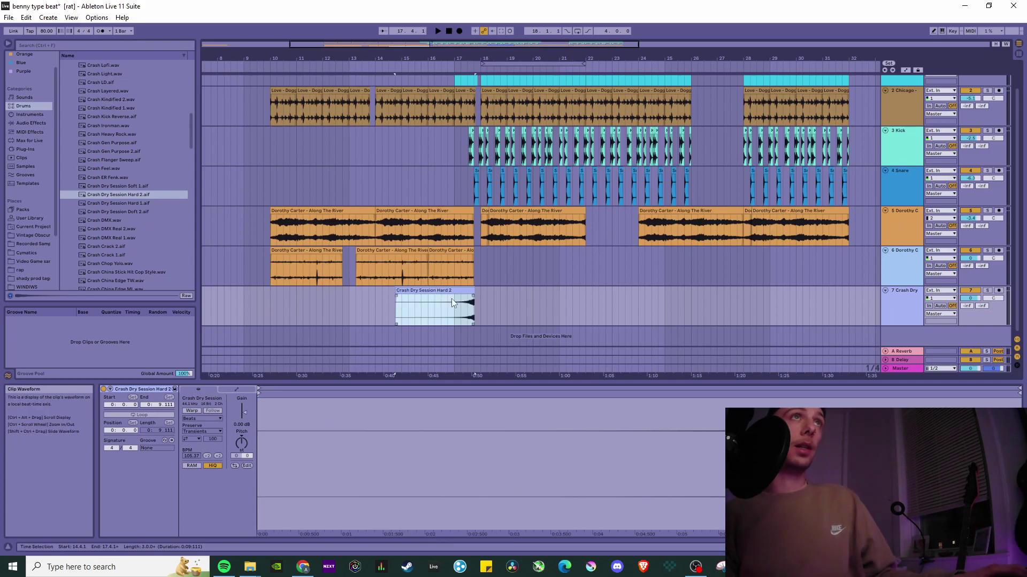
Step: Trim the end of the reversed crash to about 17.4, where the sample cuts out and the snare hits
scroll(454, 299, up, 5)
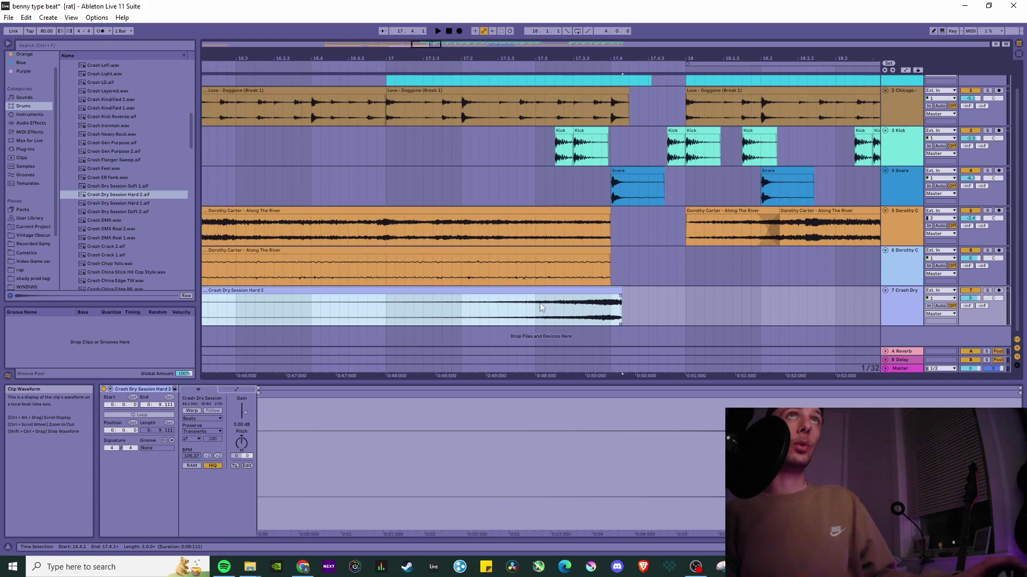
scroll(608, 299, up, 5)
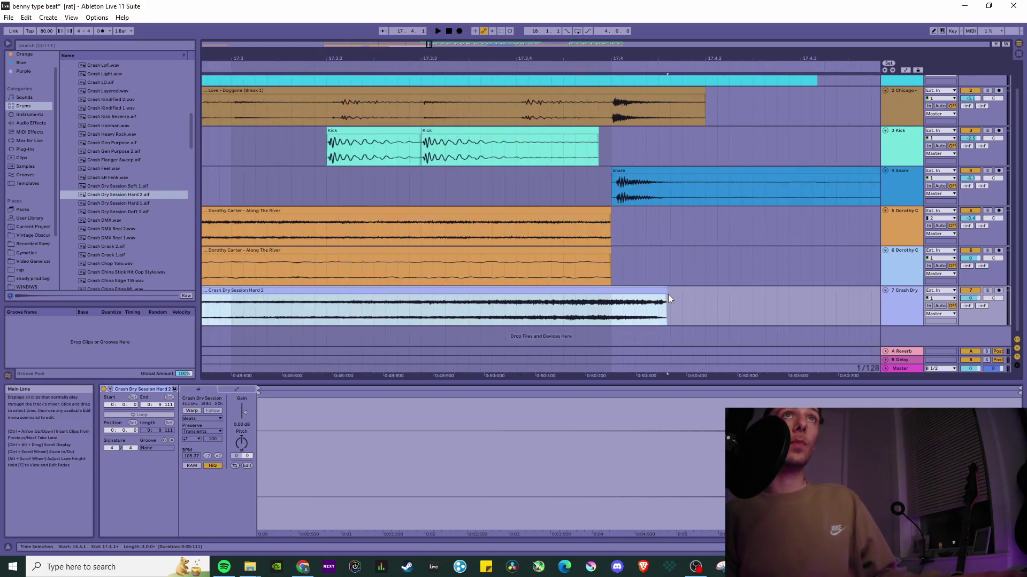
drag(663, 292, 609, 298)
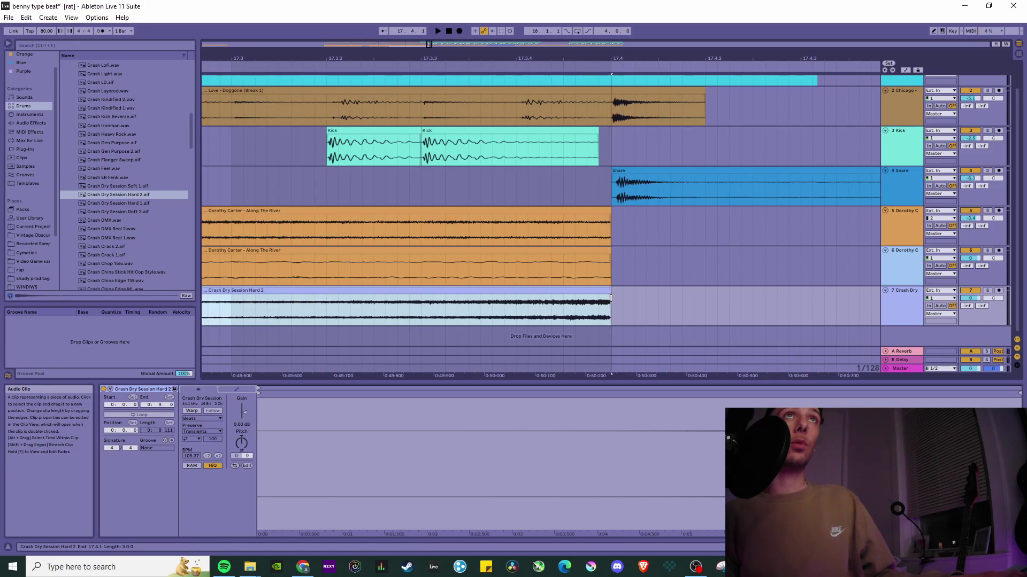
scroll(613, 298, up, 5)
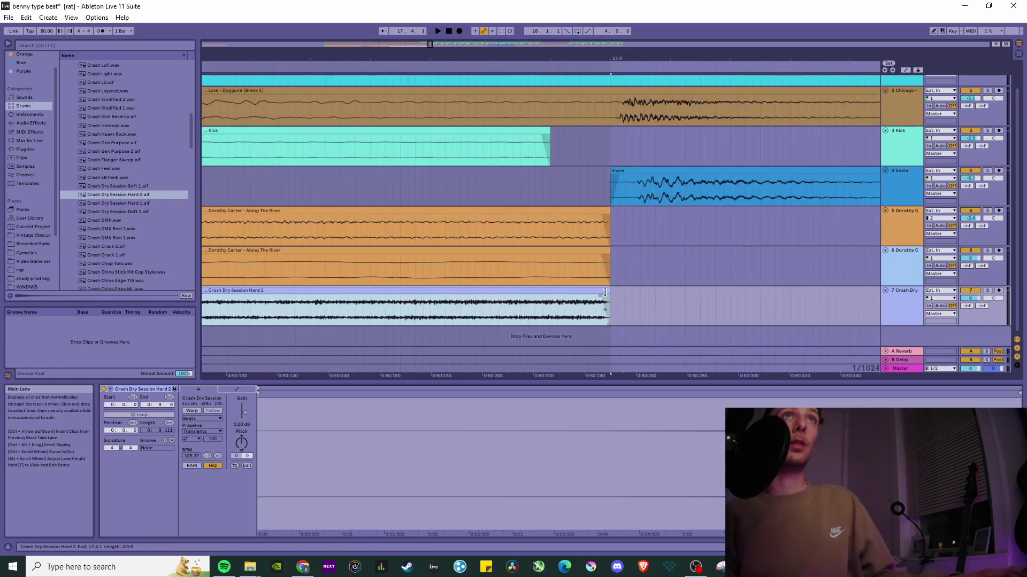
drag(611, 294, 639, 292)
scroll(619, 272, down, 10)
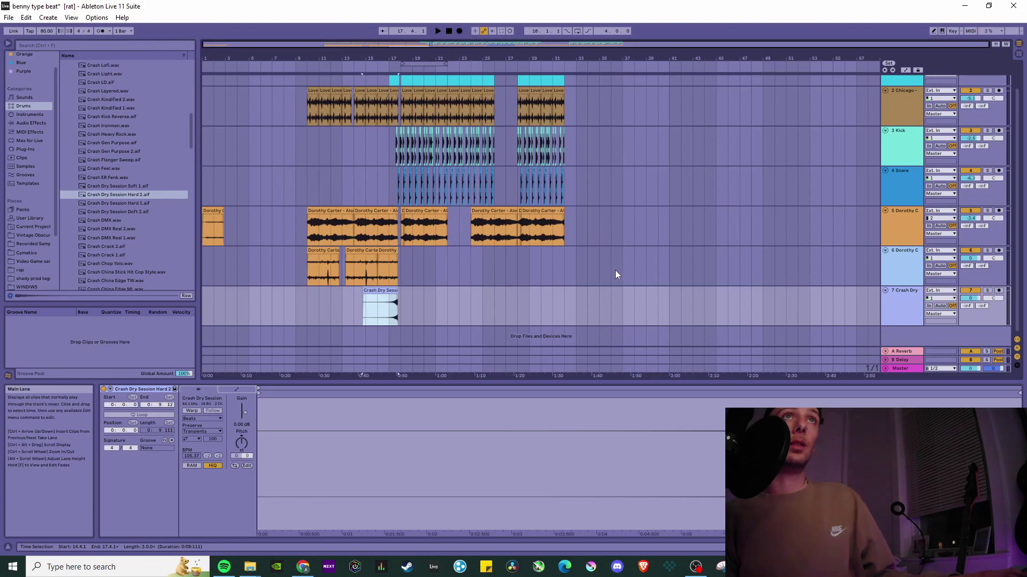
Step: Play the build-up into the drop and lower the volumes of the intro noise track and the crash track
click(310, 303)
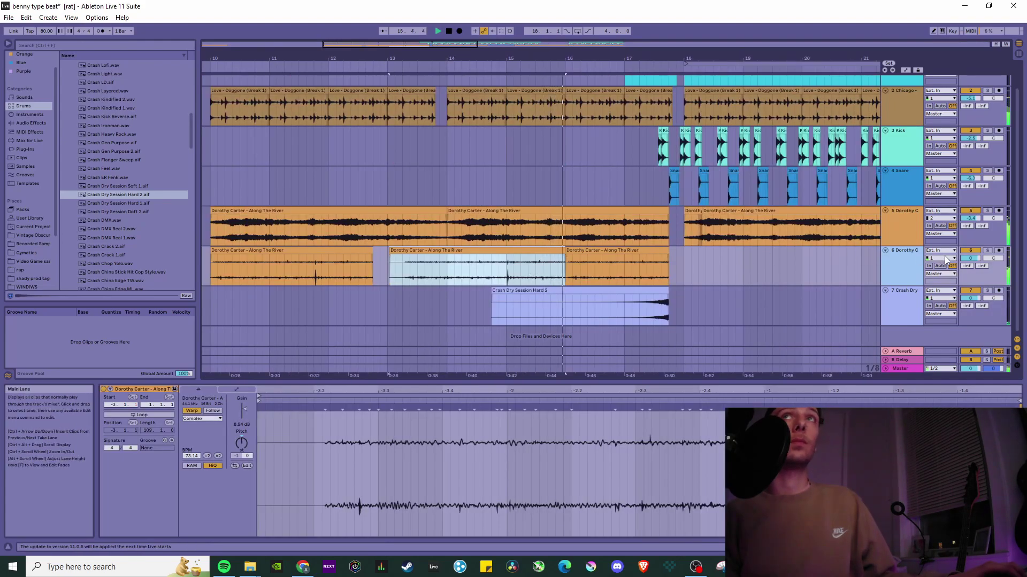
drag(970, 258, 938, 258)
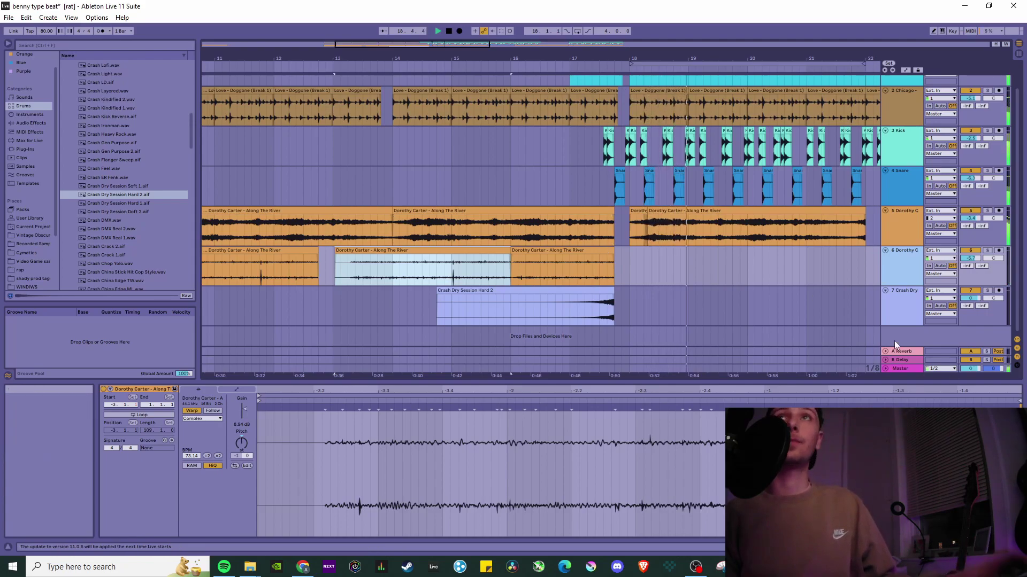
drag(971, 299, 970, 316)
click(539, 305)
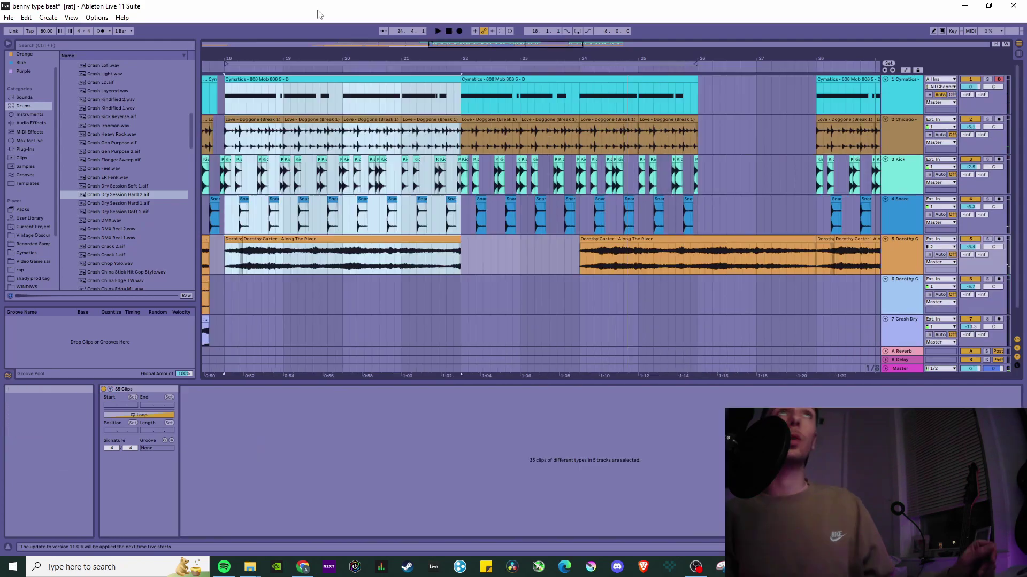
Step: Duplicate the four-bar drop section from bar 18 to bar 22 across the 808, drum and sample tracks, directly after itself
click(460, 257)
drag(460, 256, 227, 103)
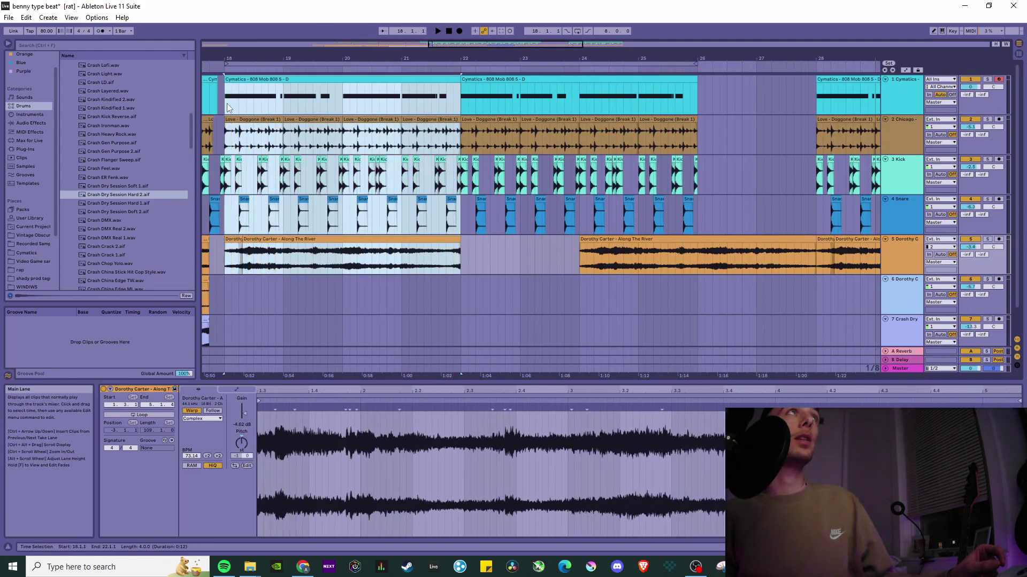
click(225, 100)
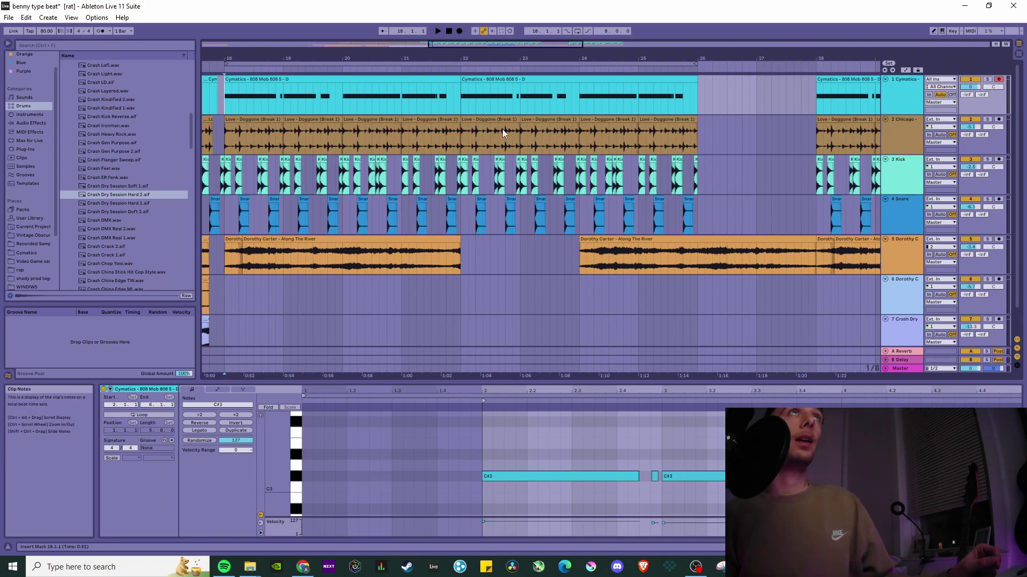
drag(225, 92, 461, 267)
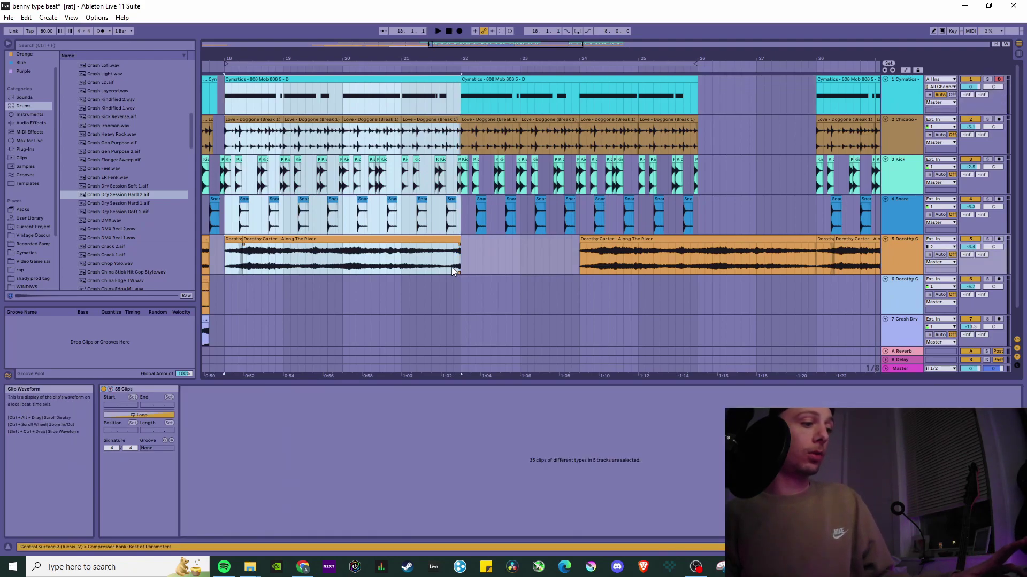
key(ctrl+d)
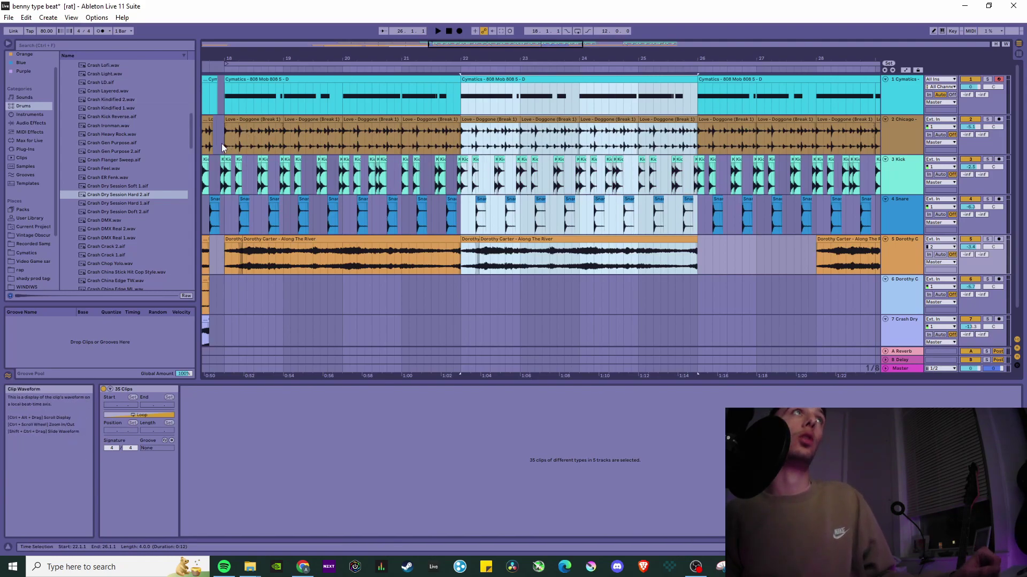
key(minus)
key(minus)
key(minus)
click(389, 220)
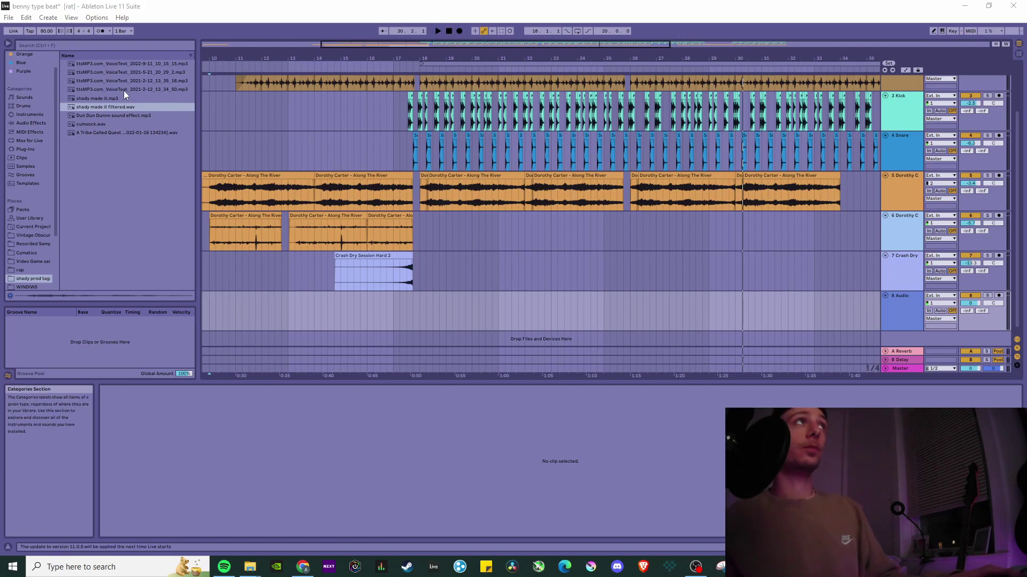
Step: Add the tag shady made it filtered.wav to the empty audio track and move it just before bar 18
drag(98, 107, 433, 316)
scroll(434, 315, up, 6)
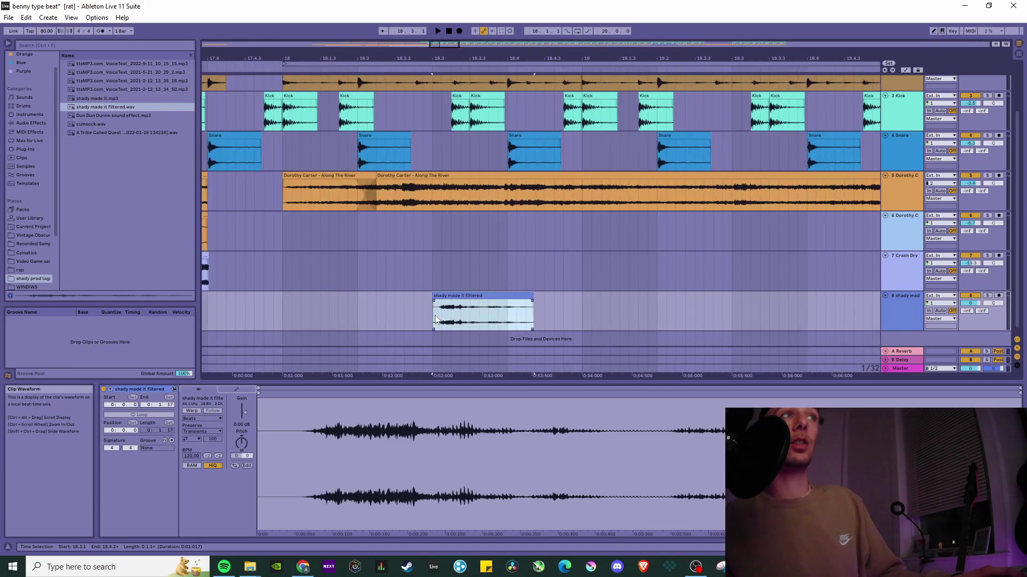
drag(459, 296, 354, 309)
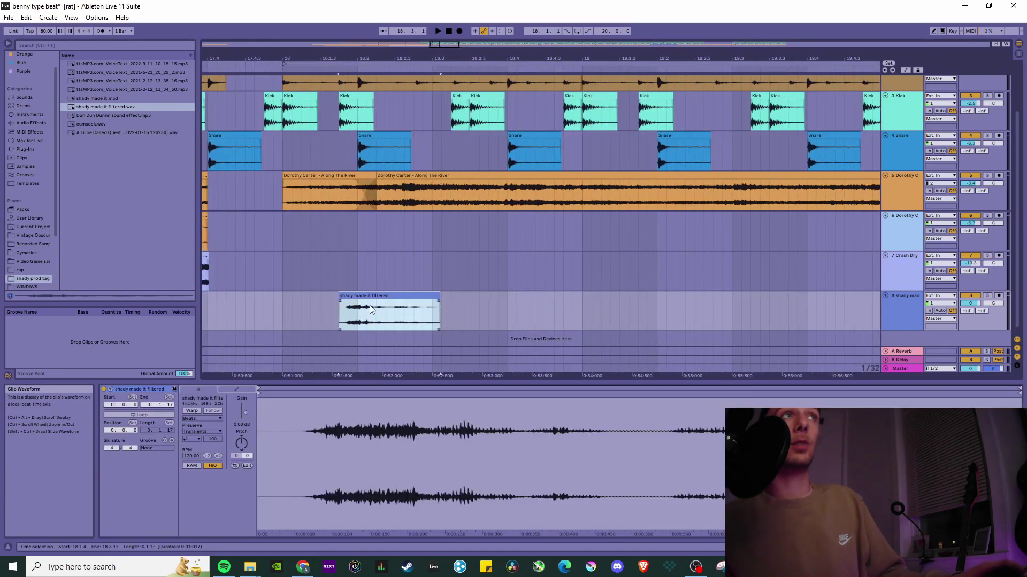
scroll(361, 297, left, 3)
drag(462, 298, 377, 297)
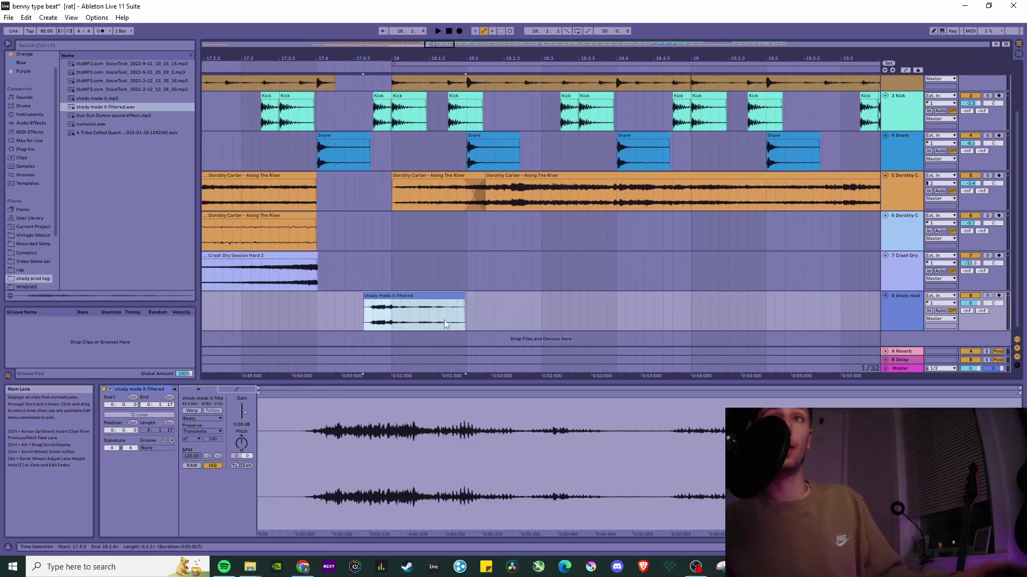
Step: Play the drop from 17.4 to hear the tag's placement, and go back to the intro section
click(316, 317)
key(space)
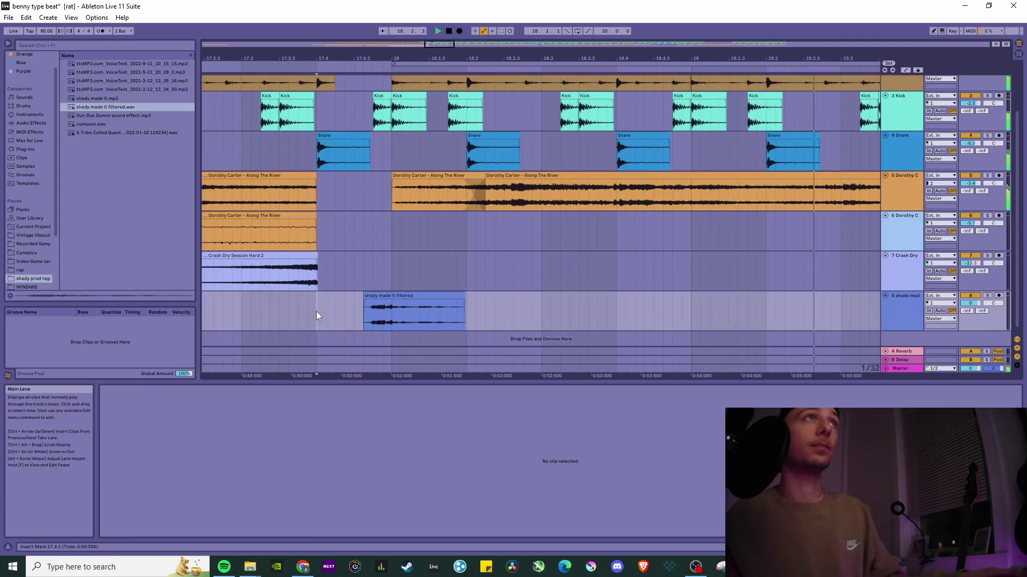
click(242, 306)
scroll(229, 305, down, 8)
click(229, 305)
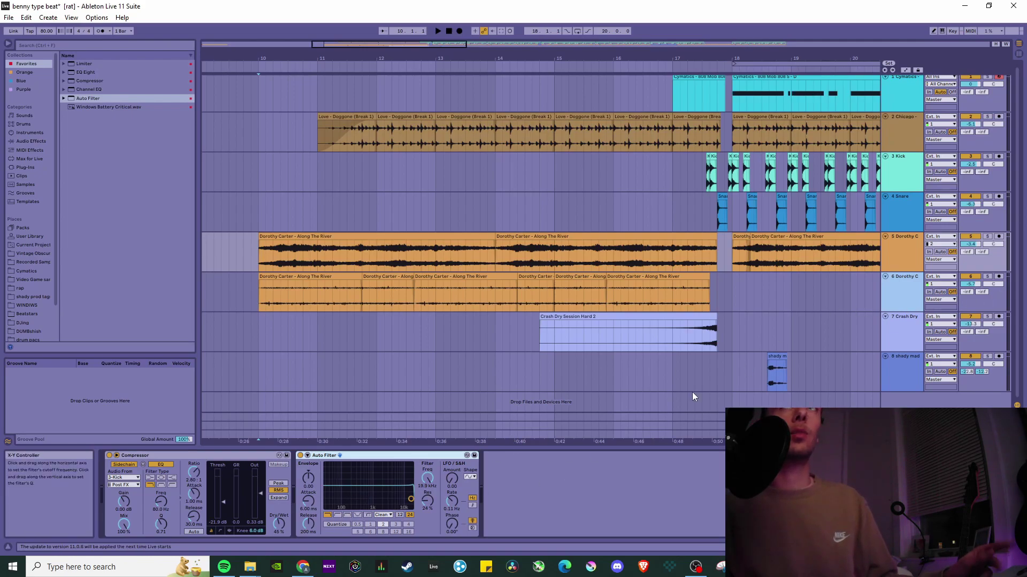
Step: Lower the sample track's Auto Filter cutoff to about 180 Hz at the start of the intro, and turn on key mapping mode
scroll(828, 268, up, 1)
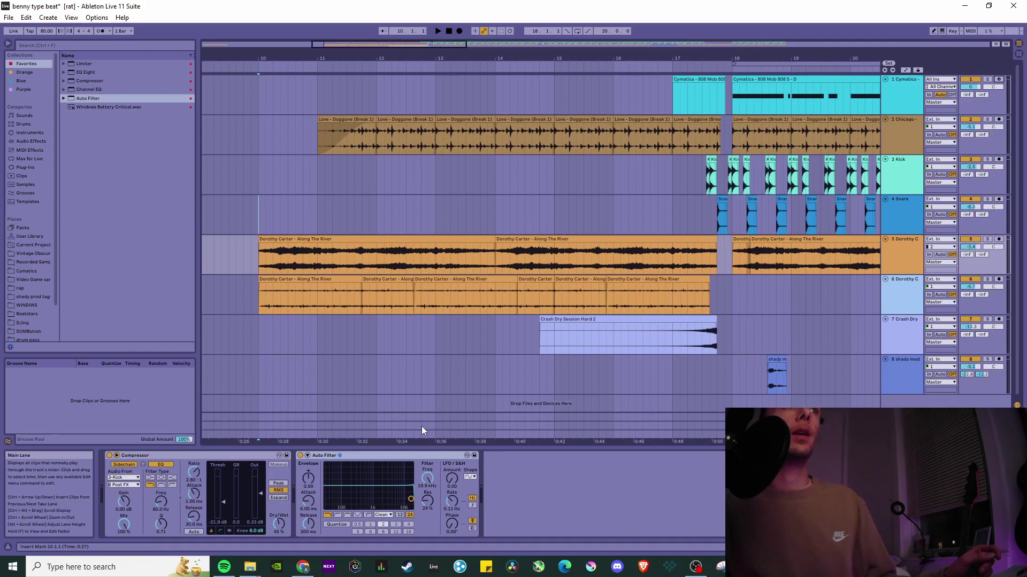
drag(386, 491, 351, 493)
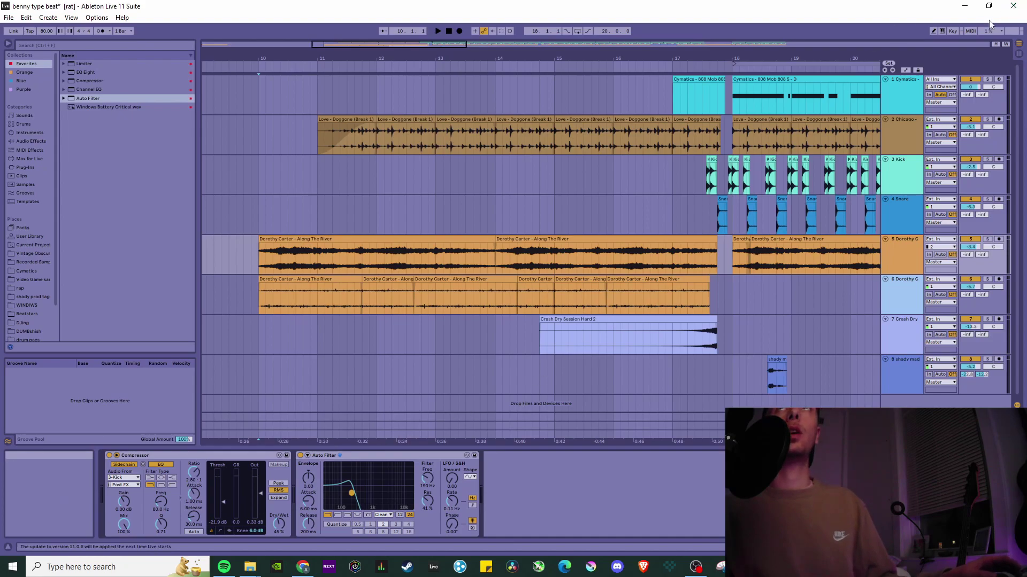
click(952, 31)
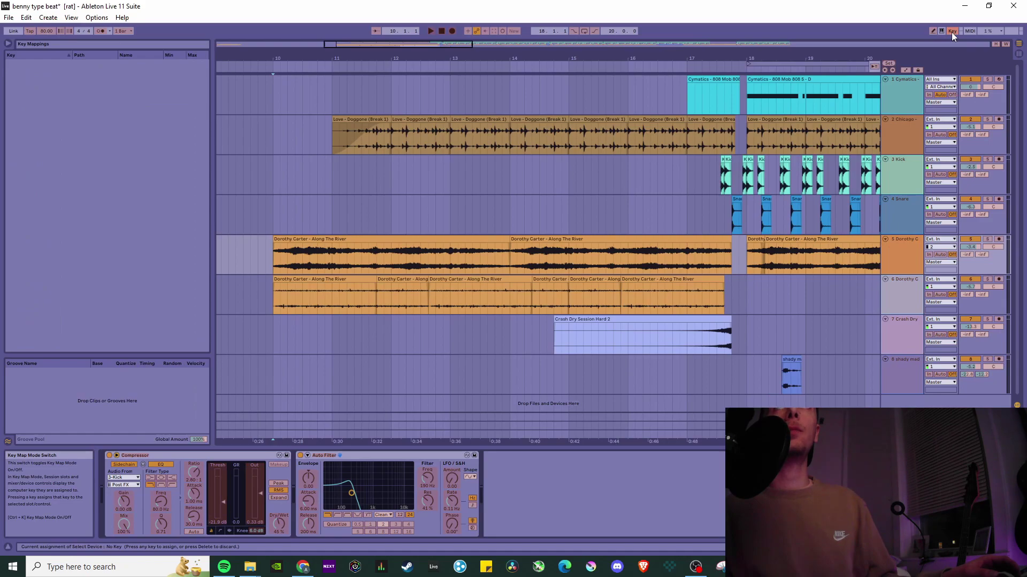